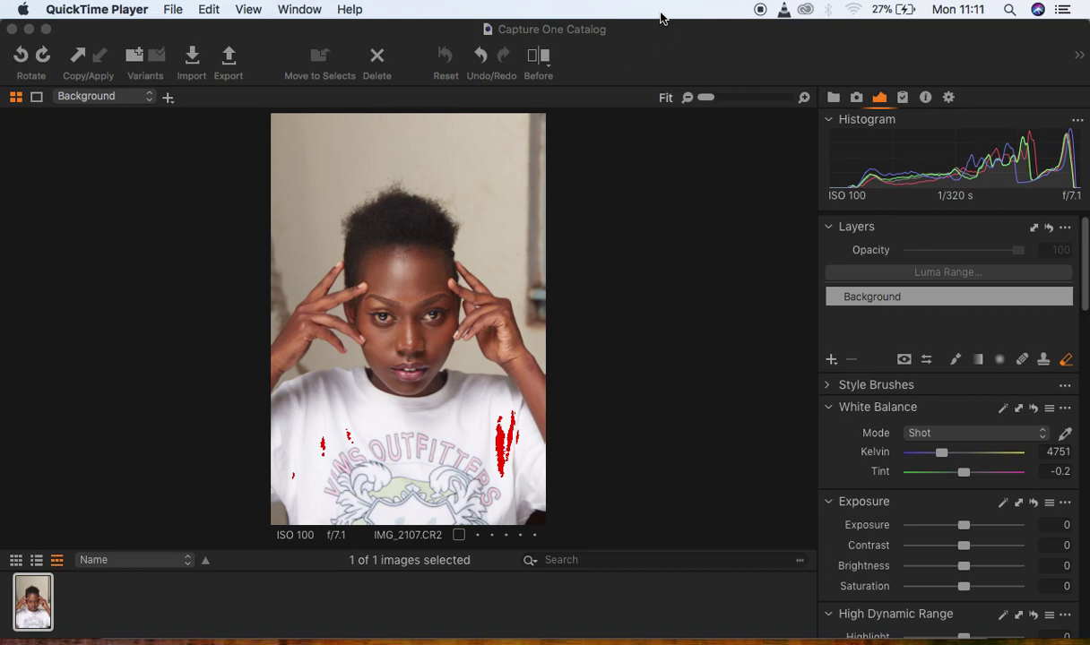
# Switch to Capture One and check the list of available workspaces
pyautogui.click(664, 42)
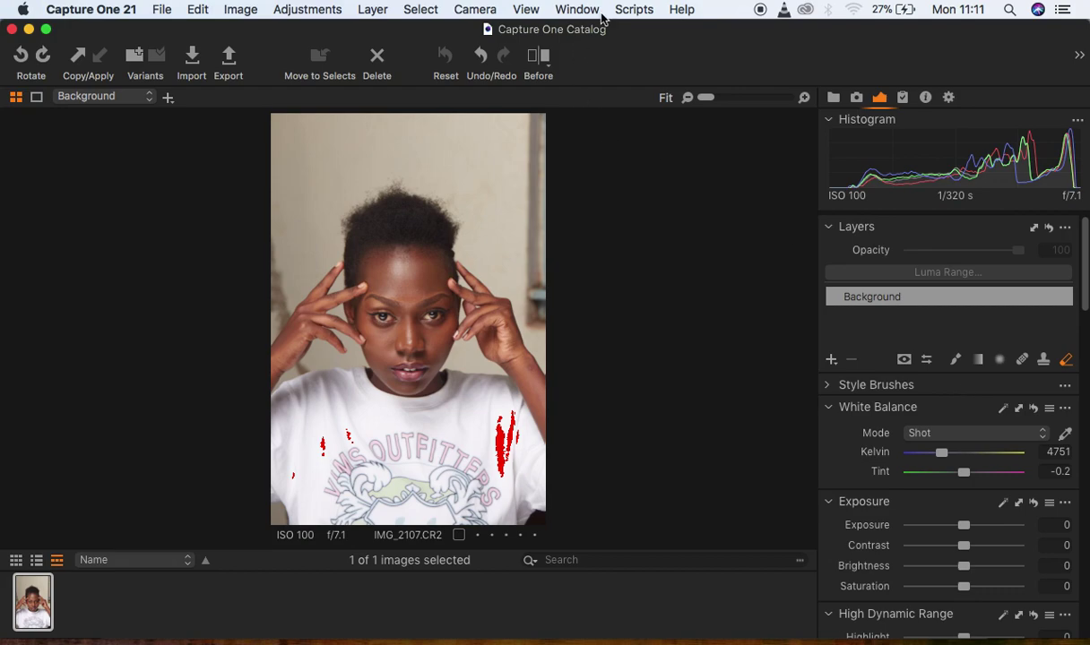
pyautogui.click(573, 11)
pyautogui.moveTo(618, 29)
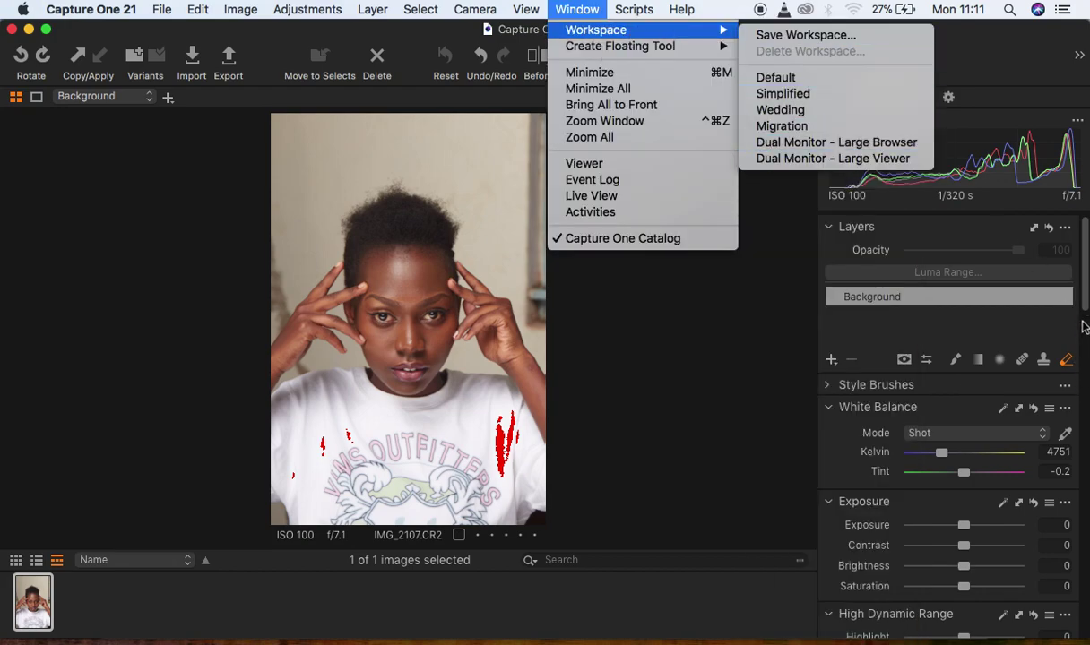
pyautogui.click(1025, 273)
# Set the RGB Levels input shadow point to 10 and the input highlight point to 249
pyautogui.moveTo(1087, 285); pyautogui.dragTo(1081, 406)
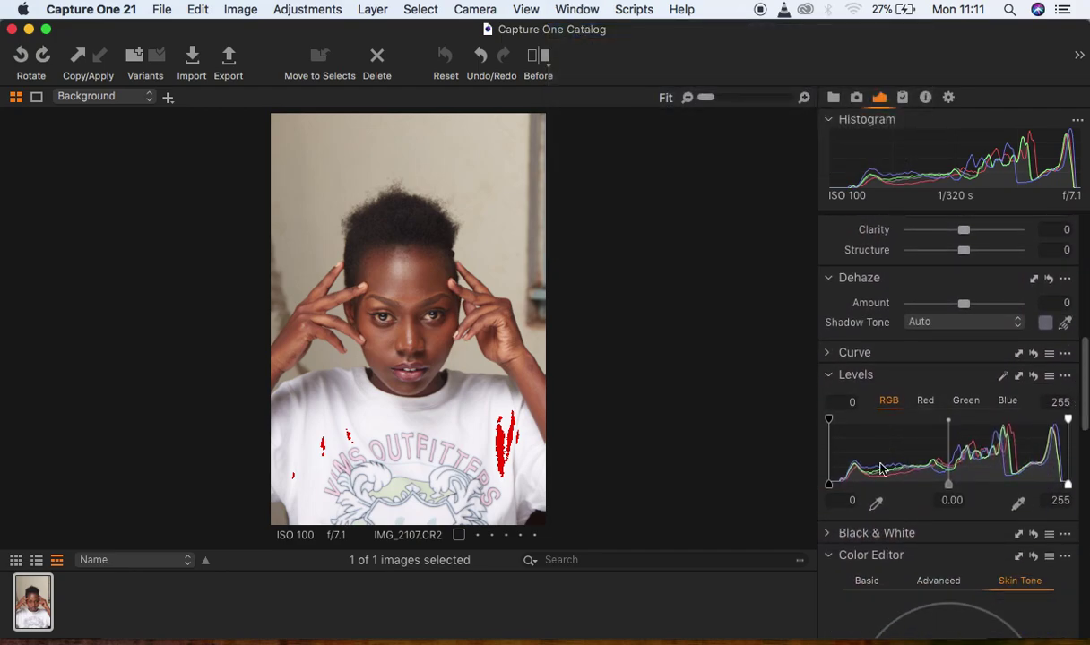
pyautogui.moveTo(830, 486); pyautogui.dragTo(841, 489)
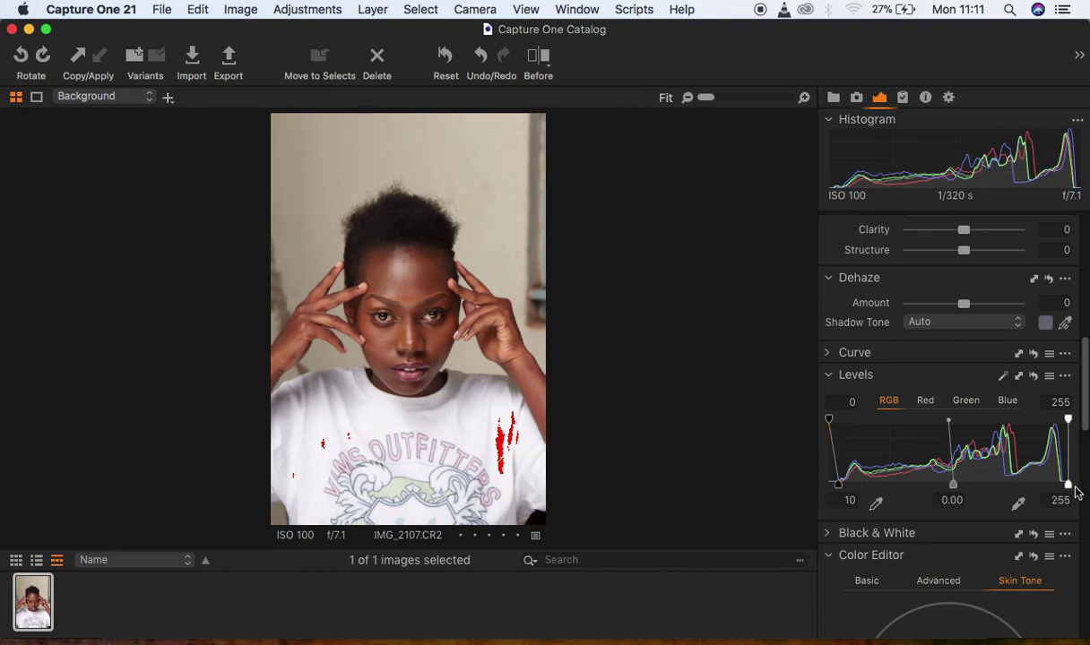
pyautogui.moveTo(1067, 488); pyautogui.dragTo(1062, 484)
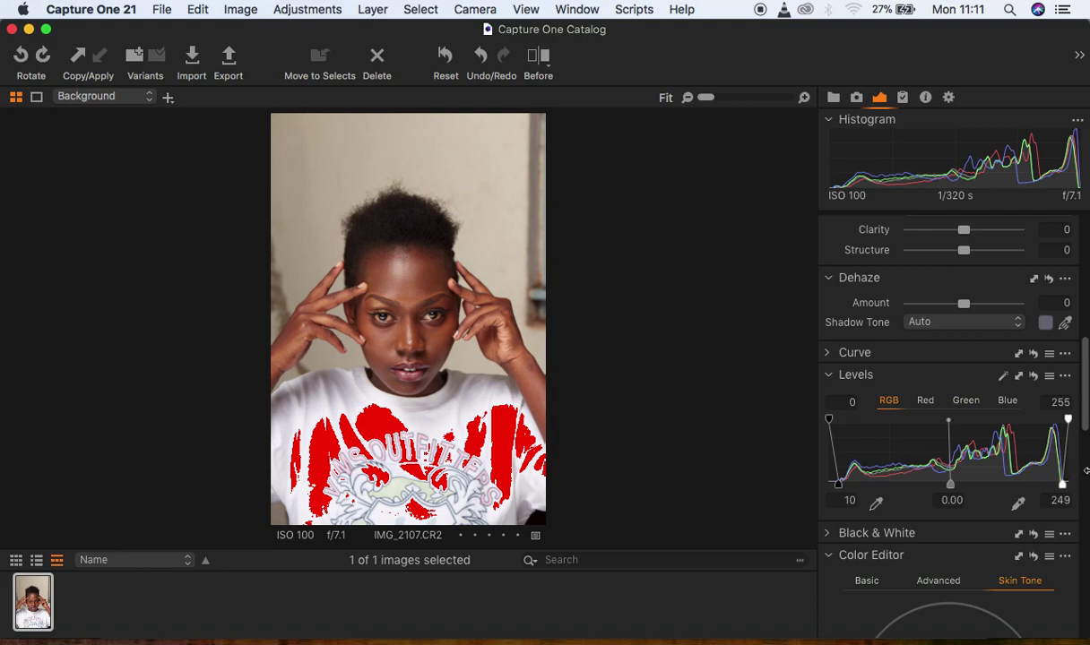
# Set High Dynamic Range to Highlight -93, Shadow 7, White -49 and Black -17, and set Clarity to 5
pyautogui.moveTo(1085, 394); pyautogui.dragTo(1084, 337)
pyautogui.moveTo(963, 342); pyautogui.dragTo(919, 343)
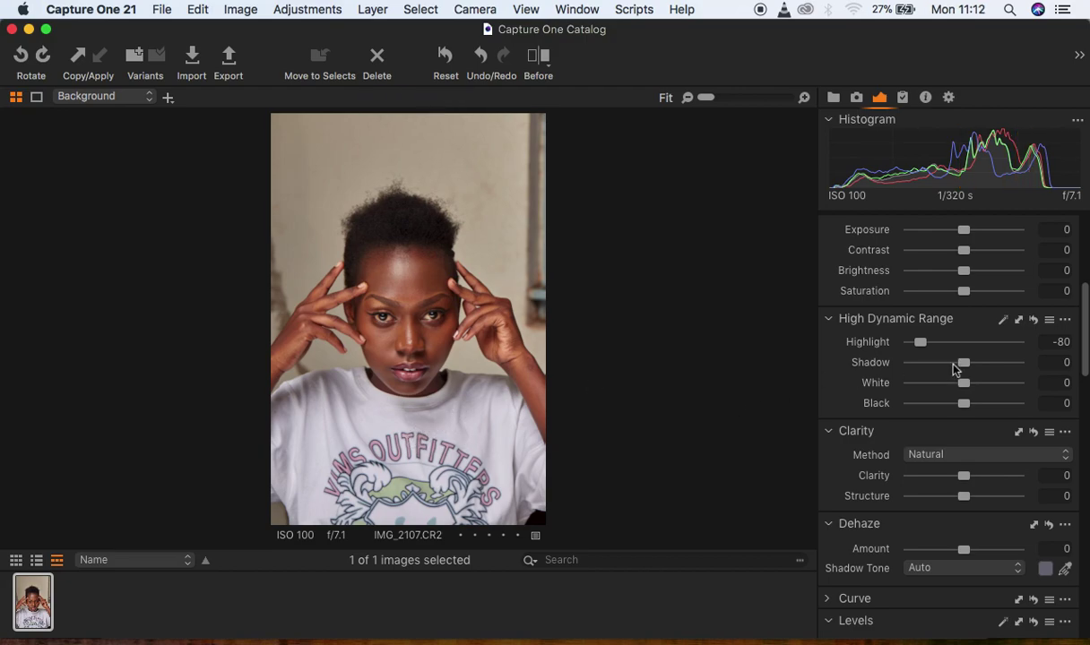
pyautogui.moveTo(965, 382); pyautogui.dragTo(957, 411)
pyautogui.moveTo(964, 362); pyautogui.dragTo(913, 348)
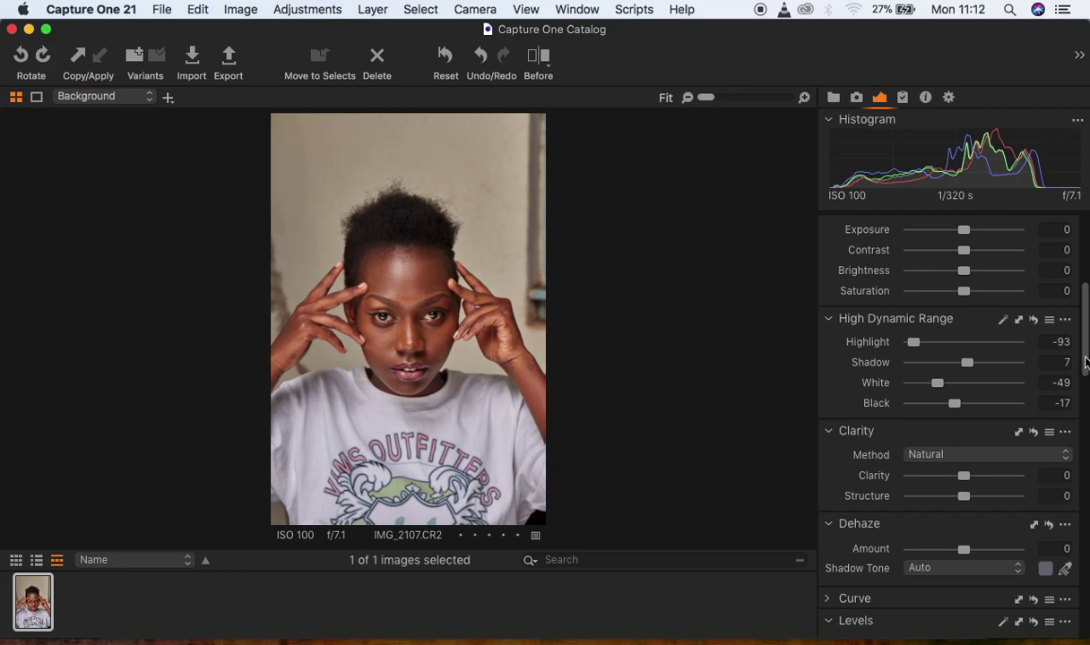
pyautogui.moveTo(964, 477); pyautogui.dragTo(966, 479)
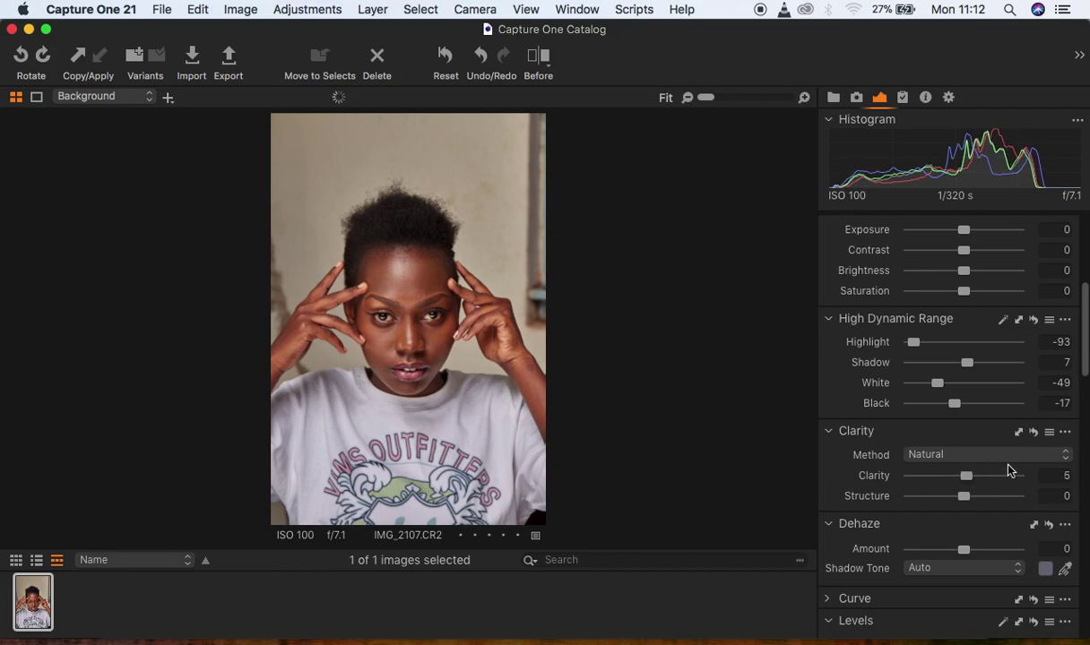
# Change the ICC profile in Base Characteristics to Canon EOS-6D ProStandard
pyautogui.moveTo(1084, 326); pyautogui.dragTo(1082, 609)
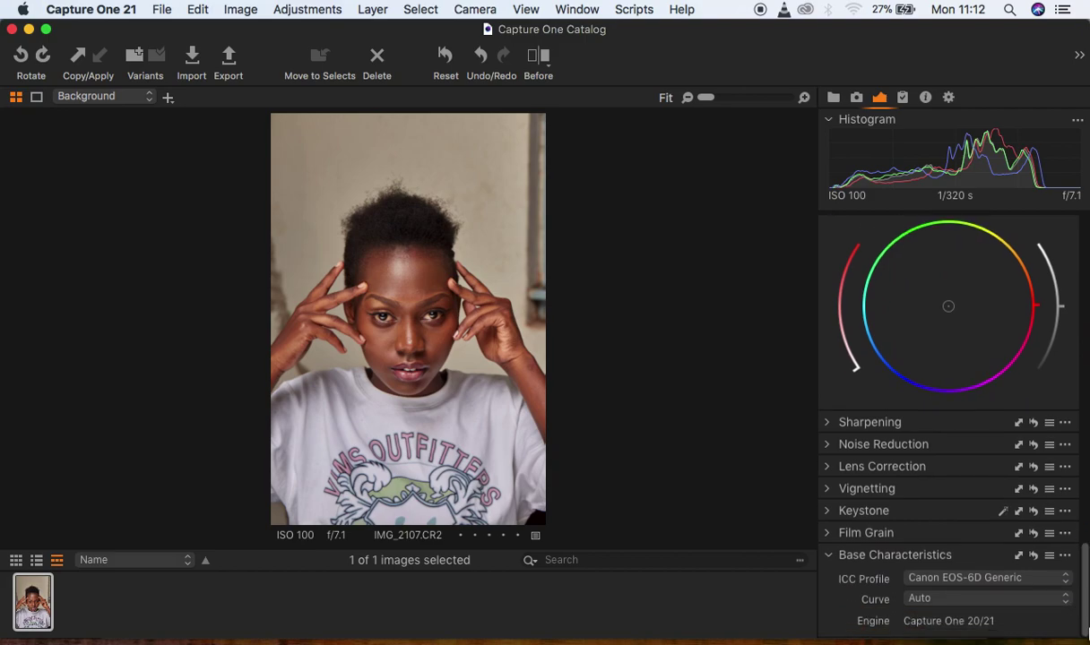
pyautogui.click(975, 580)
pyautogui.moveTo(973, 632)
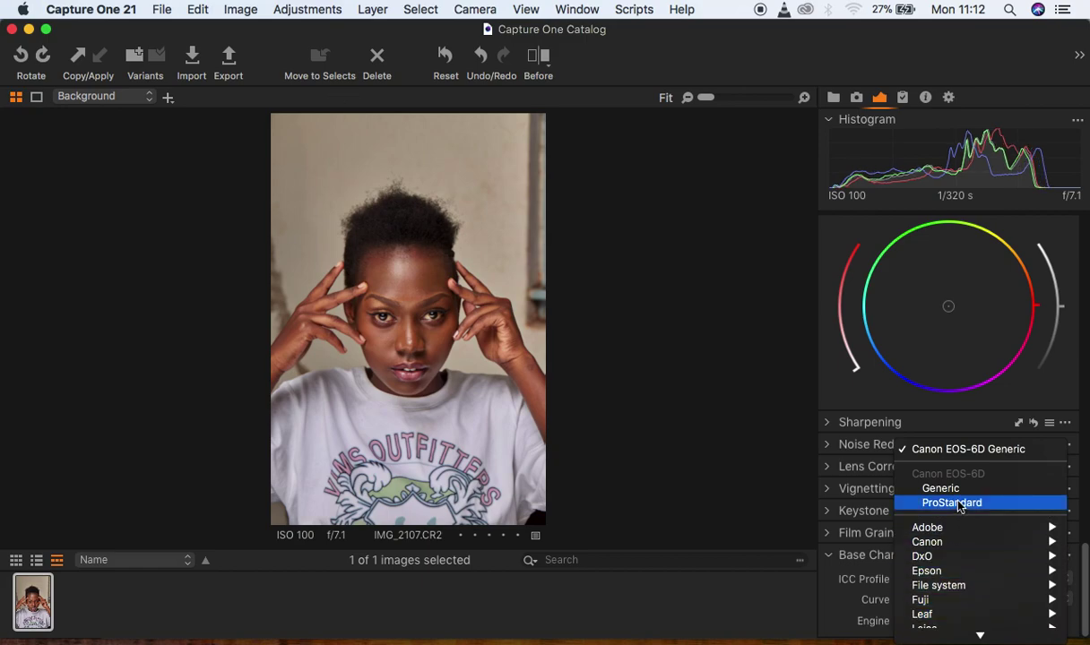
pyautogui.click(960, 503)
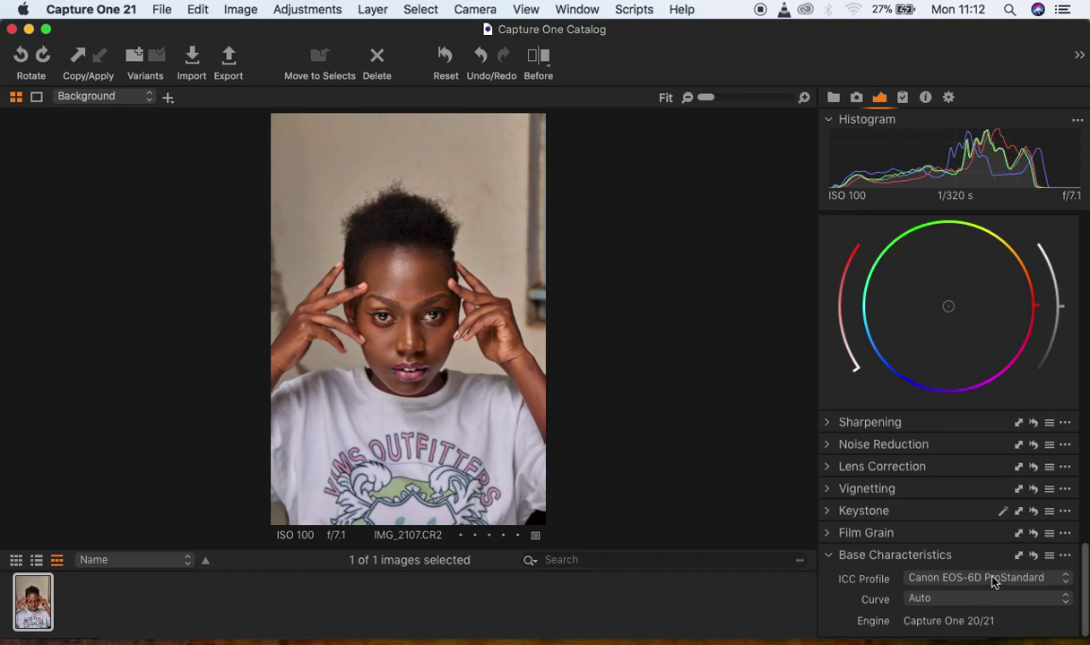
# Add a new filled adjustment layer above the Background layer
pyautogui.moveTo(1087, 569); pyautogui.dragTo(1087, 259)
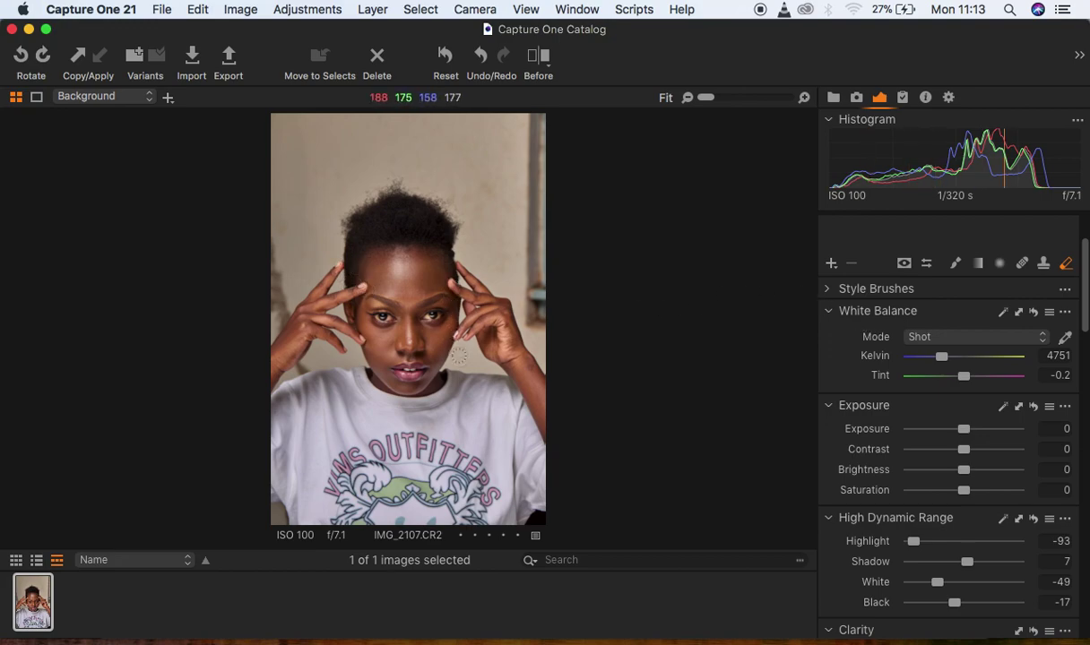
pyautogui.scroll(5, 458, 355)
pyautogui.scroll(-5, 458, 355)
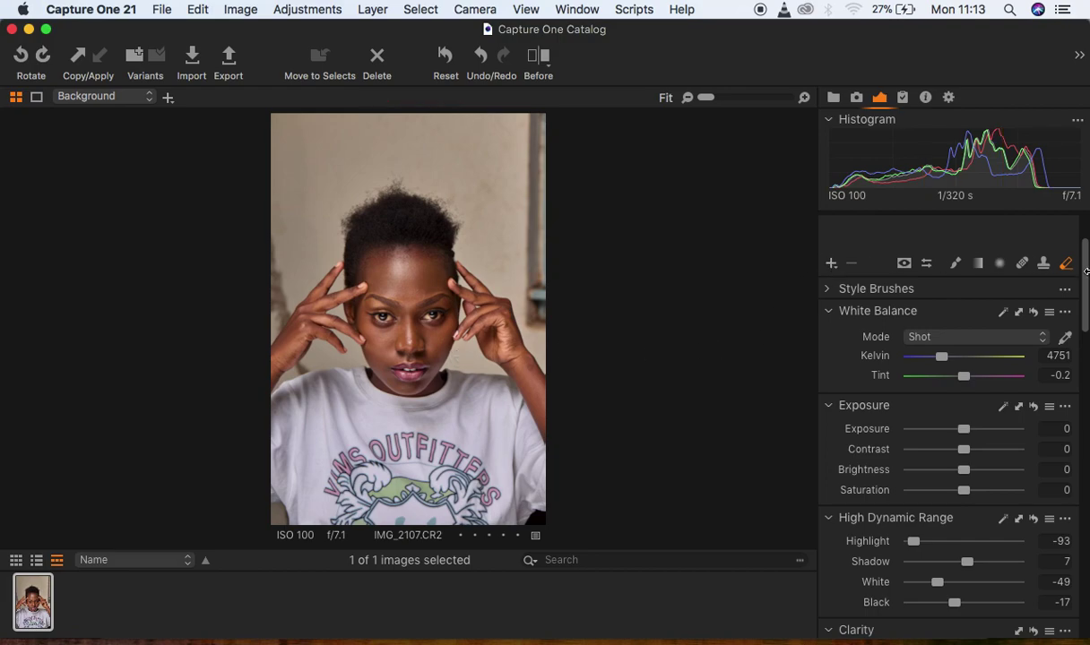
pyautogui.scroll(3, 1086, 271)
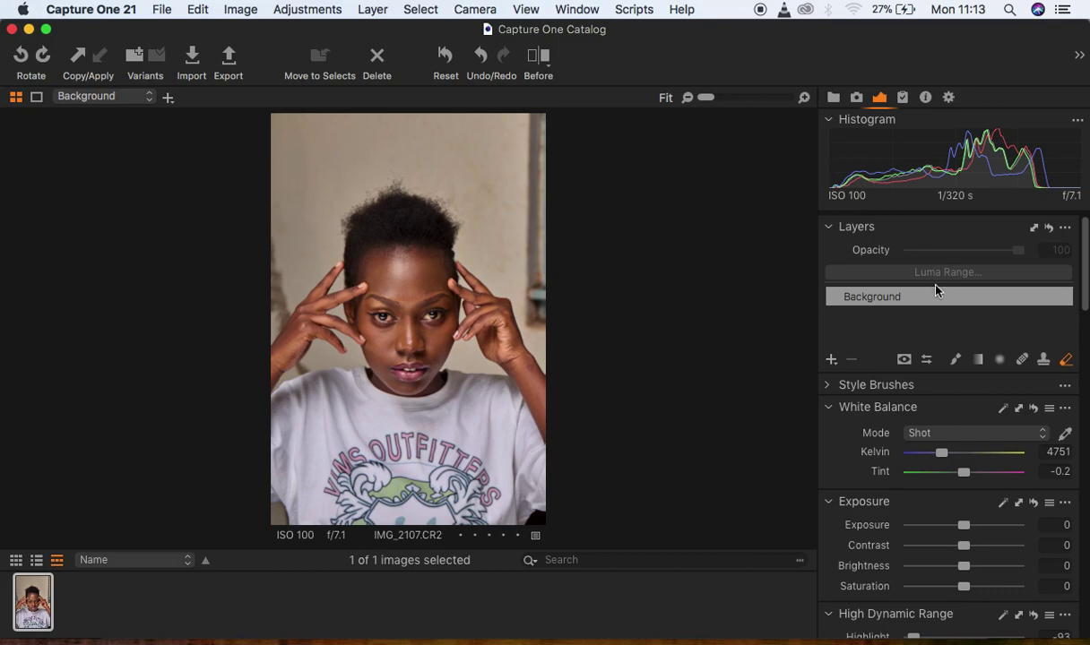
pyautogui.click(831, 360)
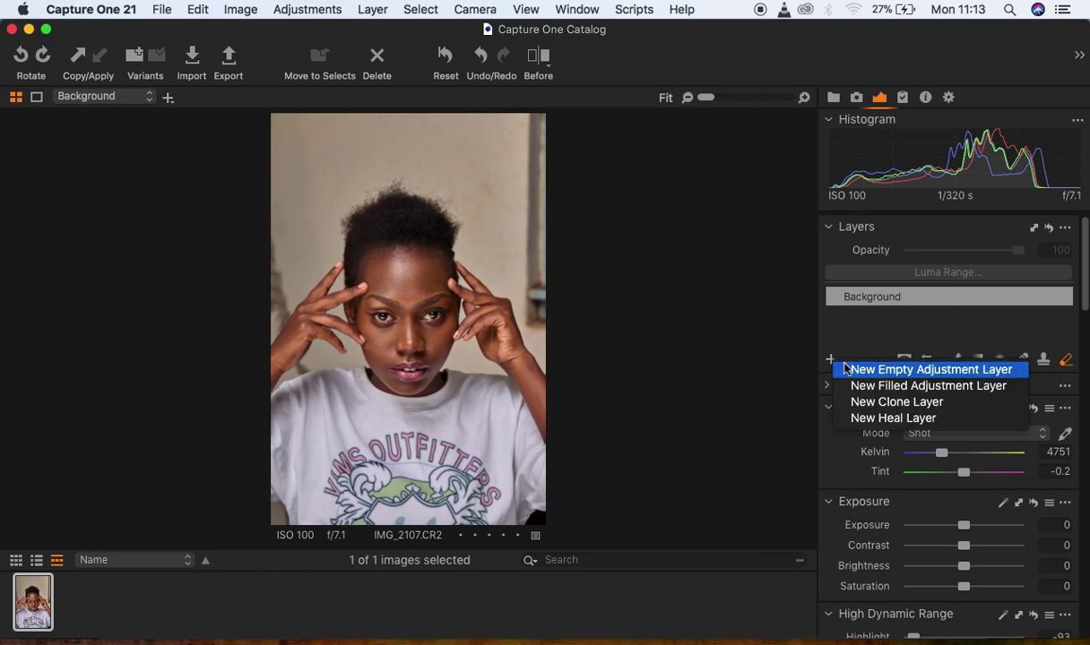
pyautogui.click(885, 389)
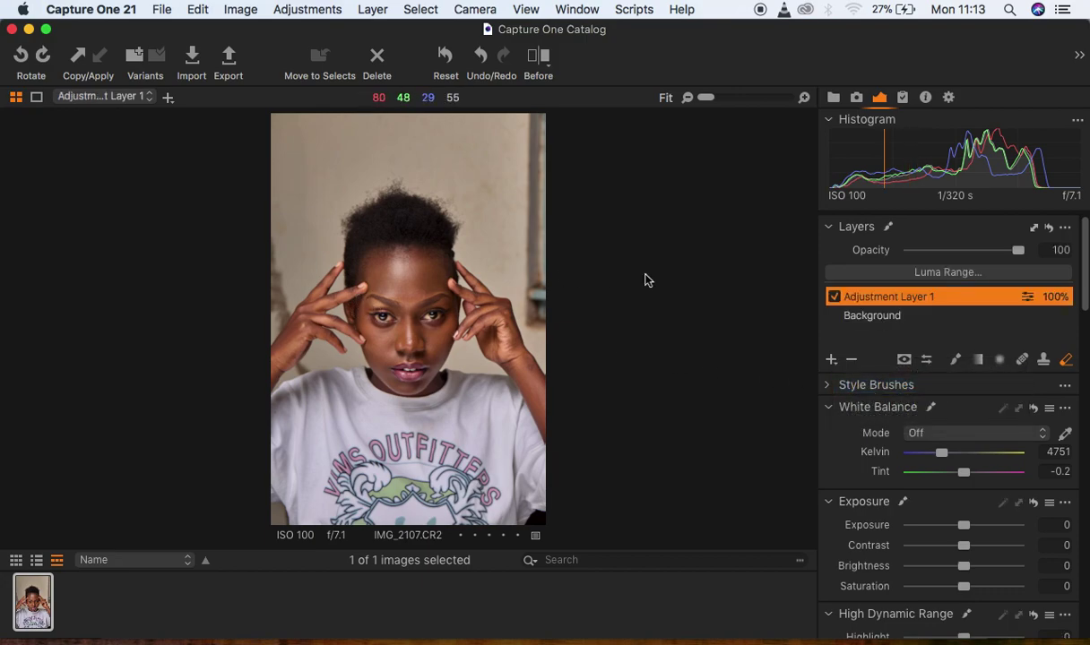
# Sample the skin tone beside the subject's nose with the Color Editor's Skin Tone picker
pyautogui.moveTo(1083, 269); pyautogui.dragTo(1080, 453)
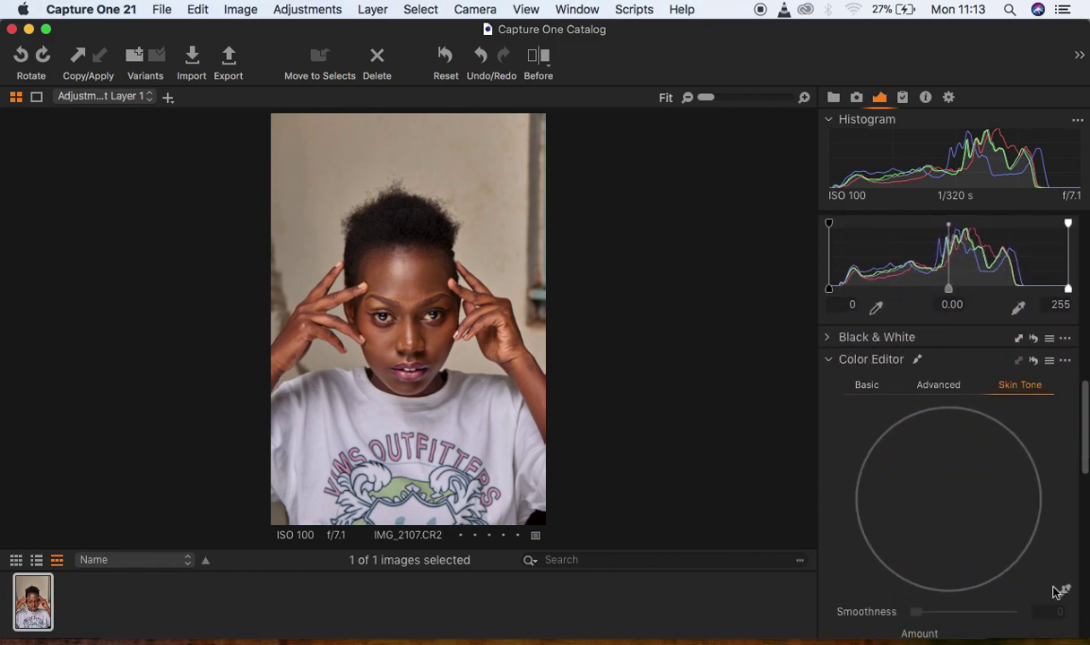
pyautogui.click(1064, 592)
pyautogui.press('super+plus')
pyautogui.press('super+plus')
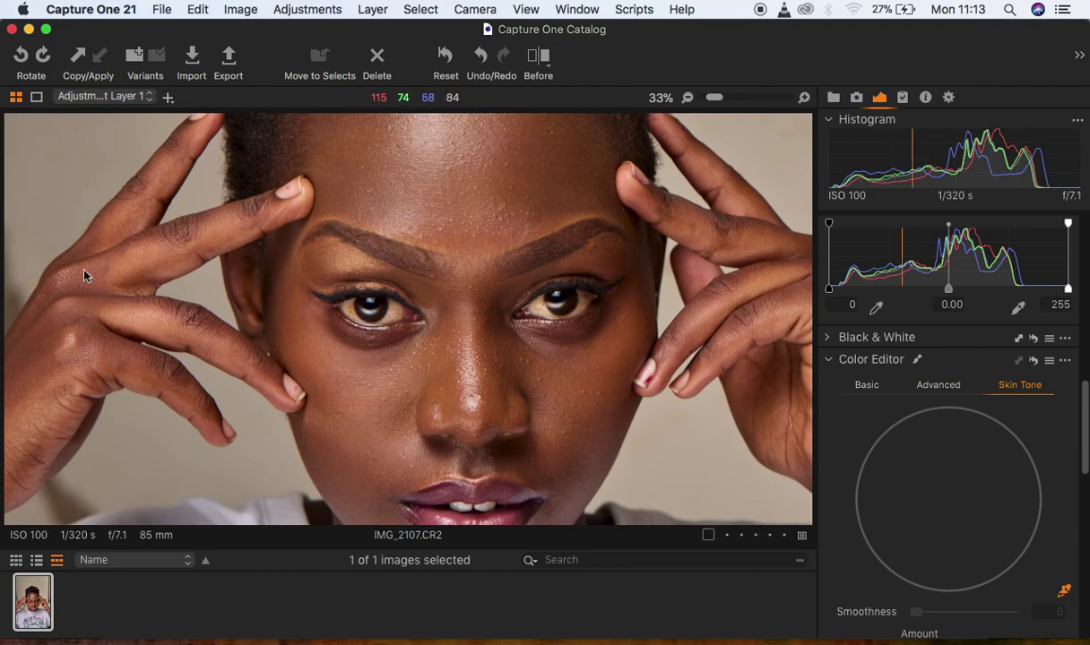
pyautogui.click(493, 403)
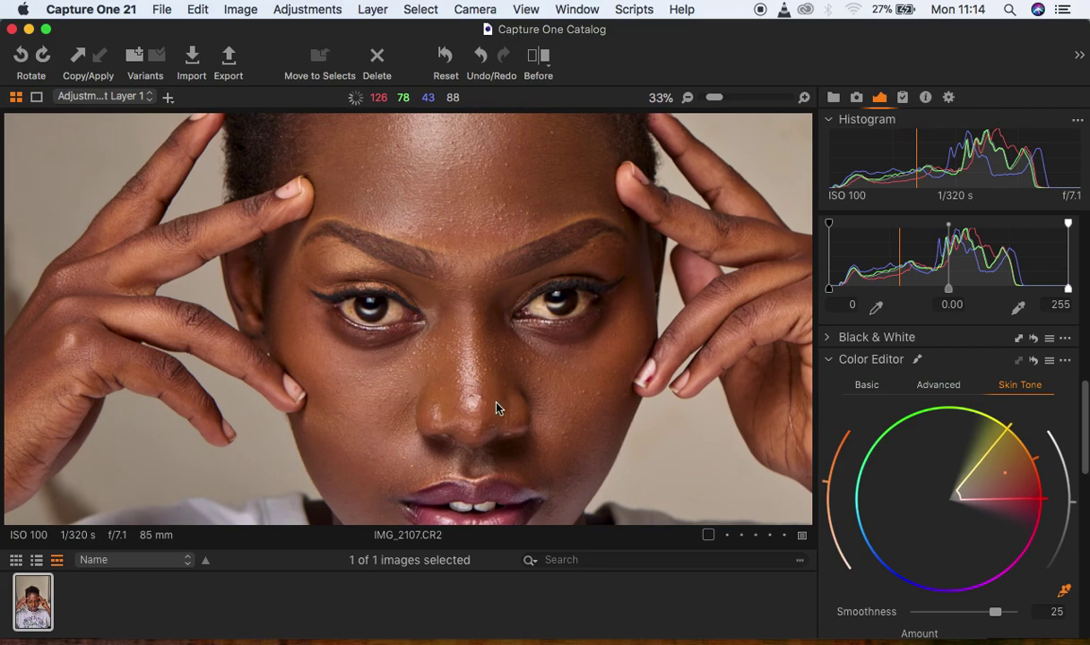
pyautogui.press('super+minus')
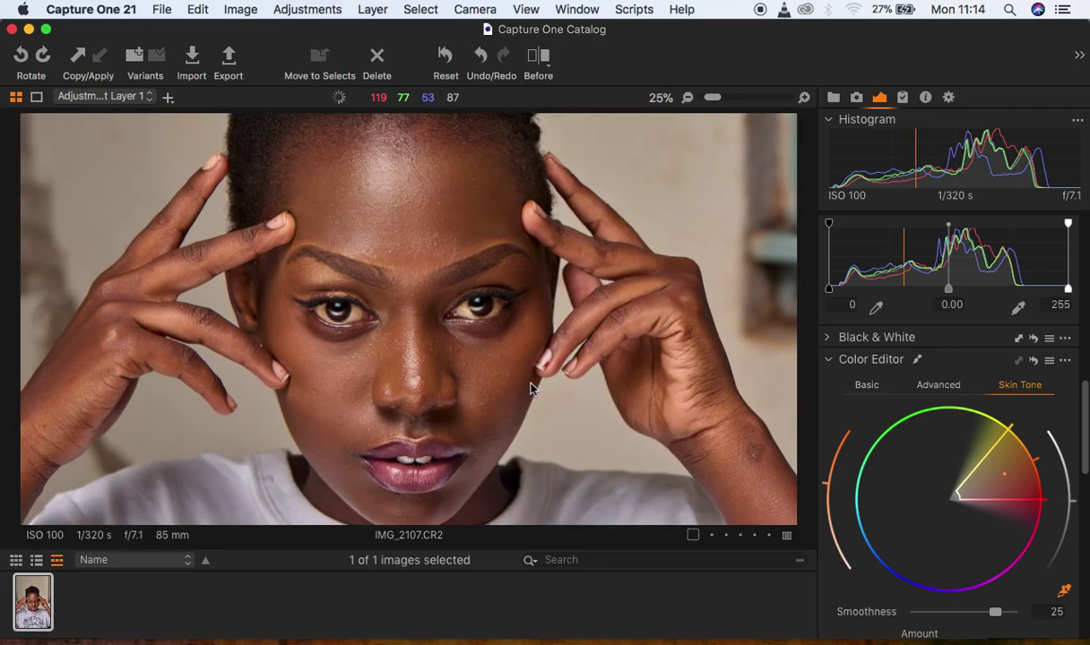
pyautogui.press('super+minus')
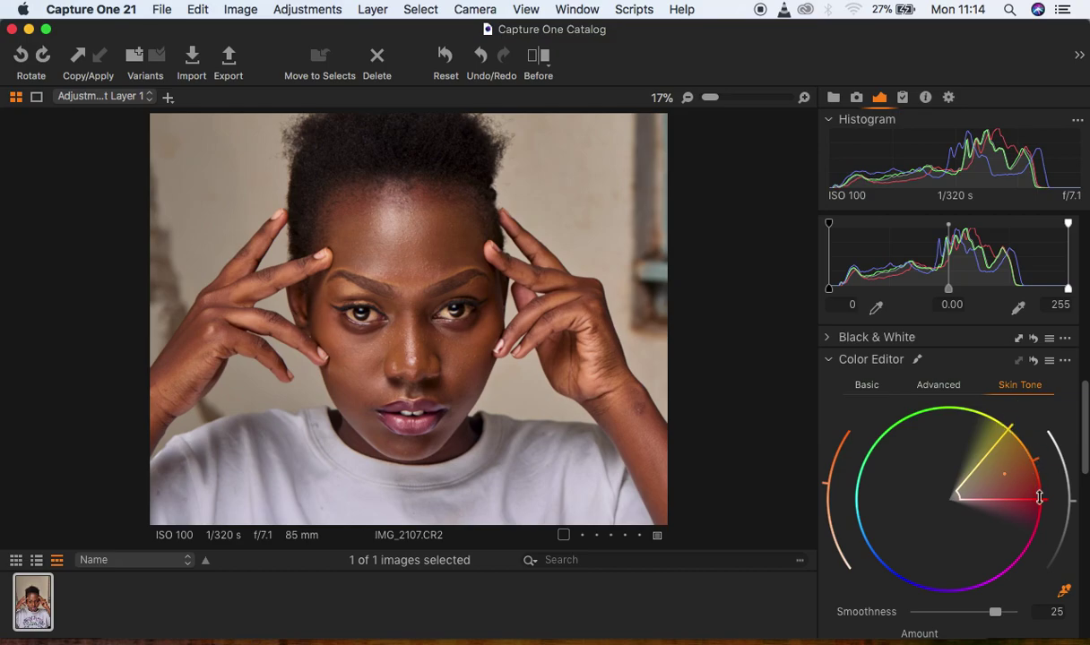
# Toggle the view of the selected colour range on and off to check which areas the skin tone selection covers
pyautogui.moveTo(1082, 438); pyautogui.dragTo(1082, 513)
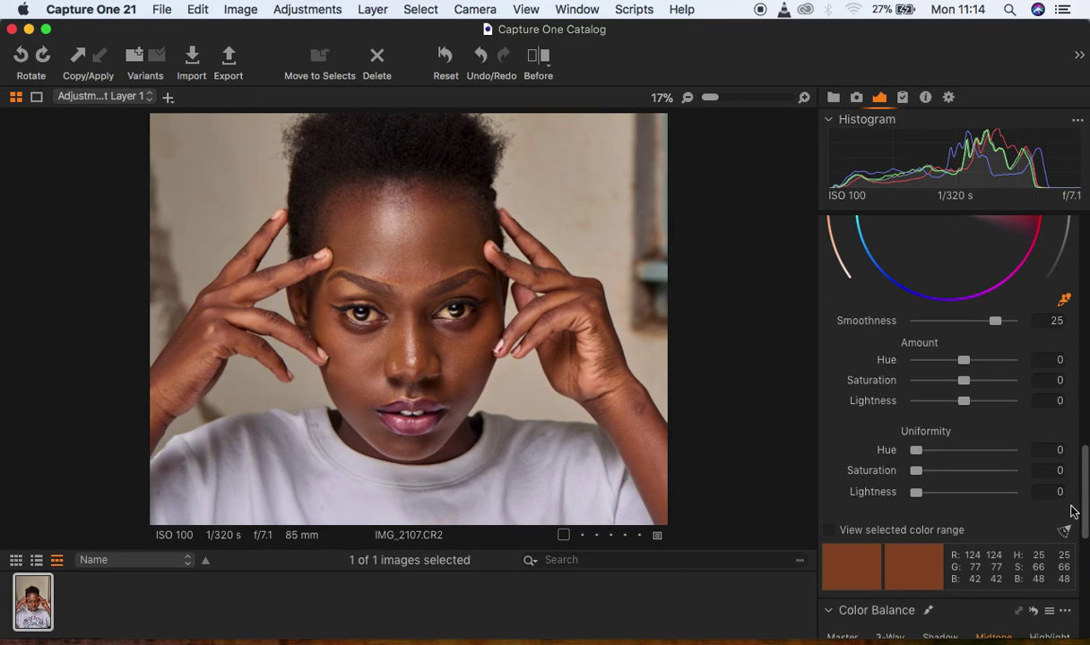
pyautogui.click(830, 533)
pyautogui.click(830, 532)
pyautogui.click(830, 532)
pyautogui.click(830, 534)
pyautogui.click(831, 534)
pyautogui.click(831, 533)
pyautogui.click(830, 533)
pyautogui.press('super+0')
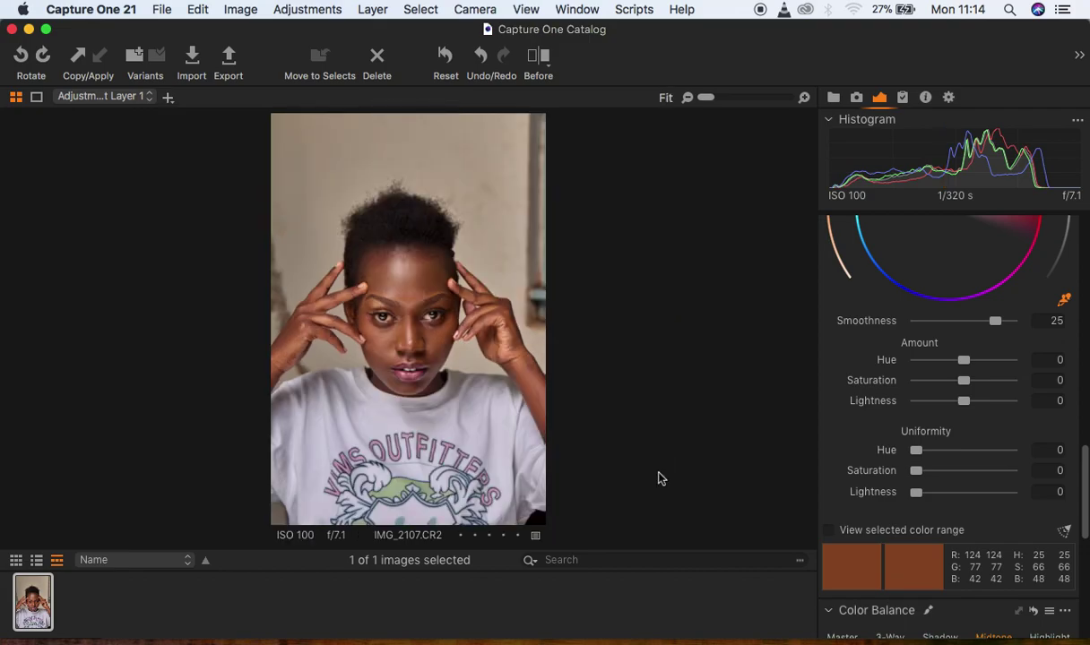
# Set the skin tone Uniformity to Hue 73.9 and Saturation 23.7
pyautogui.press('super+plus')
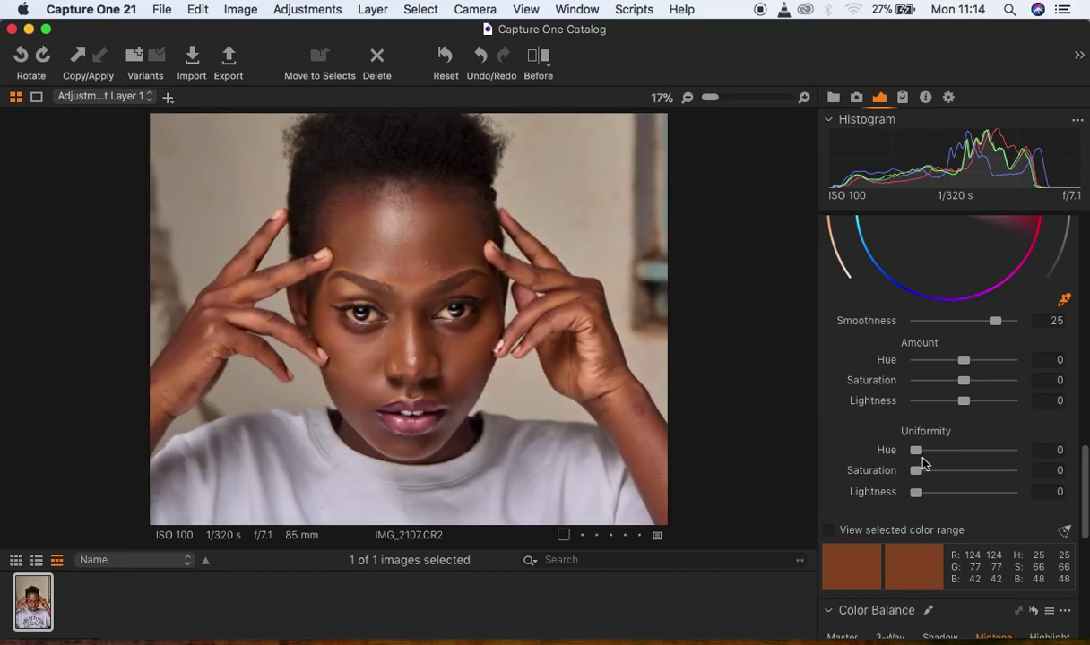
pyautogui.moveTo(924, 458); pyautogui.dragTo(993, 457)
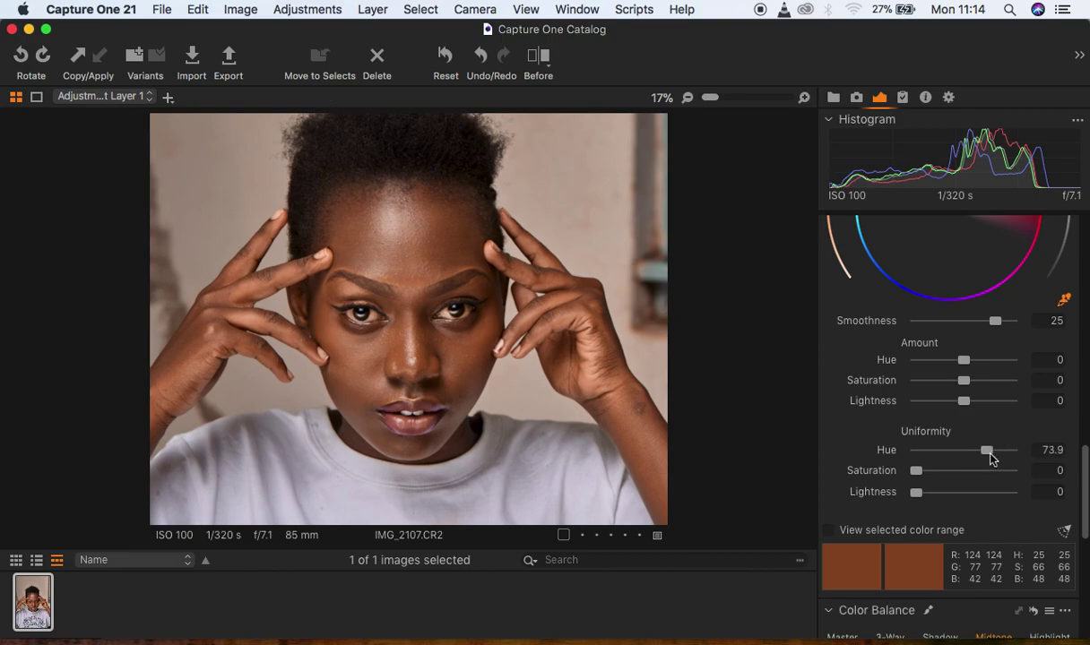
pyautogui.moveTo(917, 470); pyautogui.dragTo(946, 477)
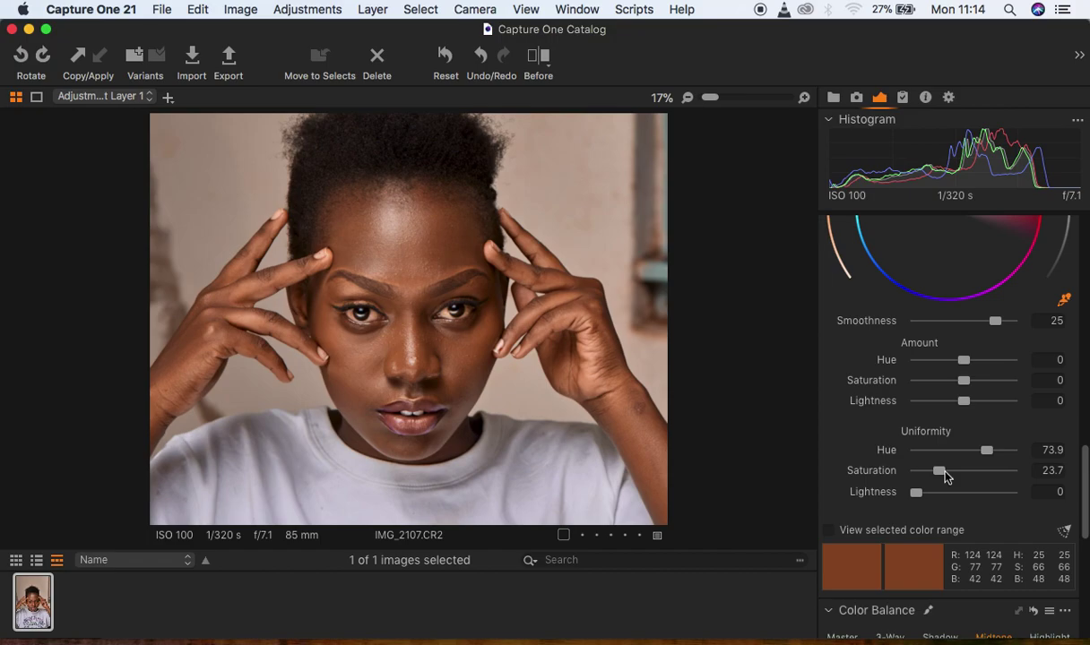
pyautogui.press('super+0')
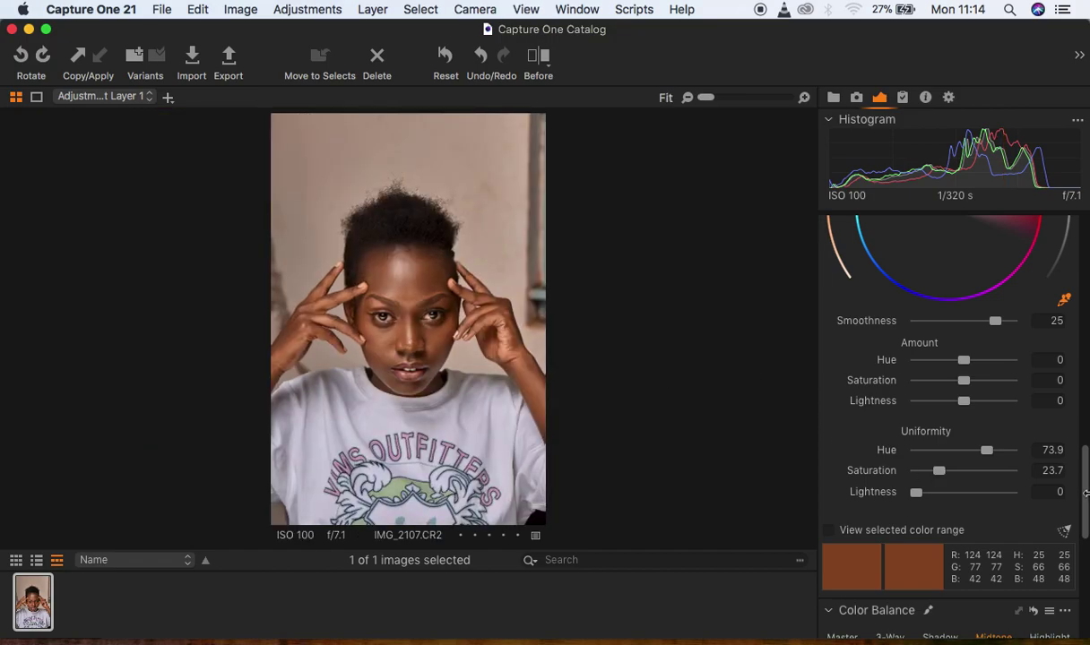
# Toggle the adjustment layer's visibility to compare the skin before and after the correction, leaving the layer enabled
pyautogui.moveTo(1085, 486); pyautogui.dragTo(1077, 251)
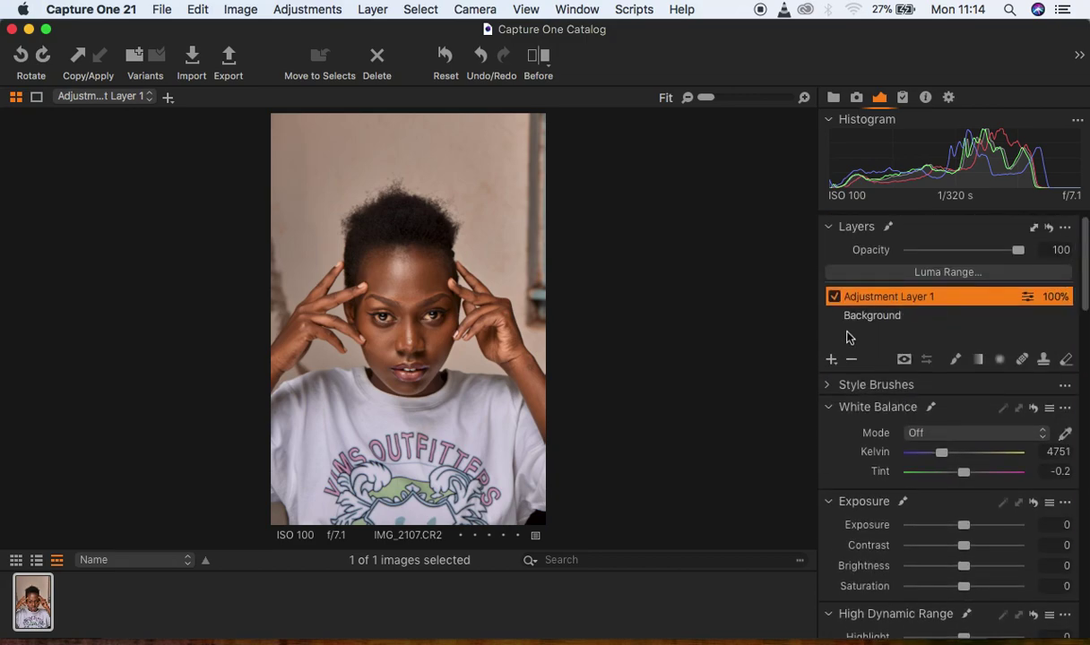
pyautogui.click(836, 297)
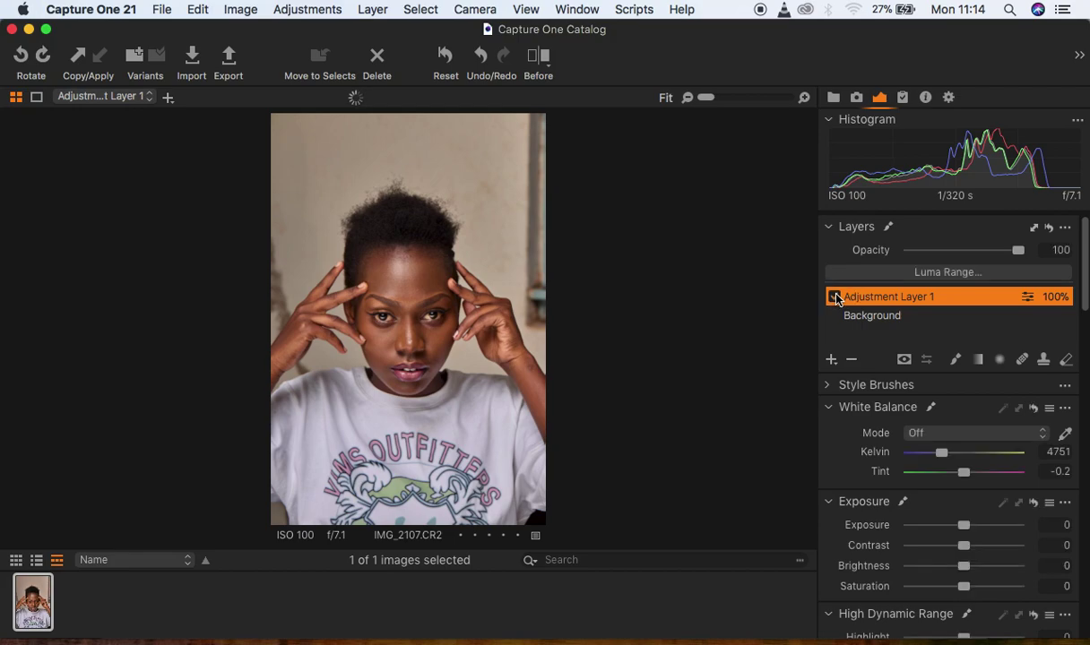
pyautogui.press('super+equal')
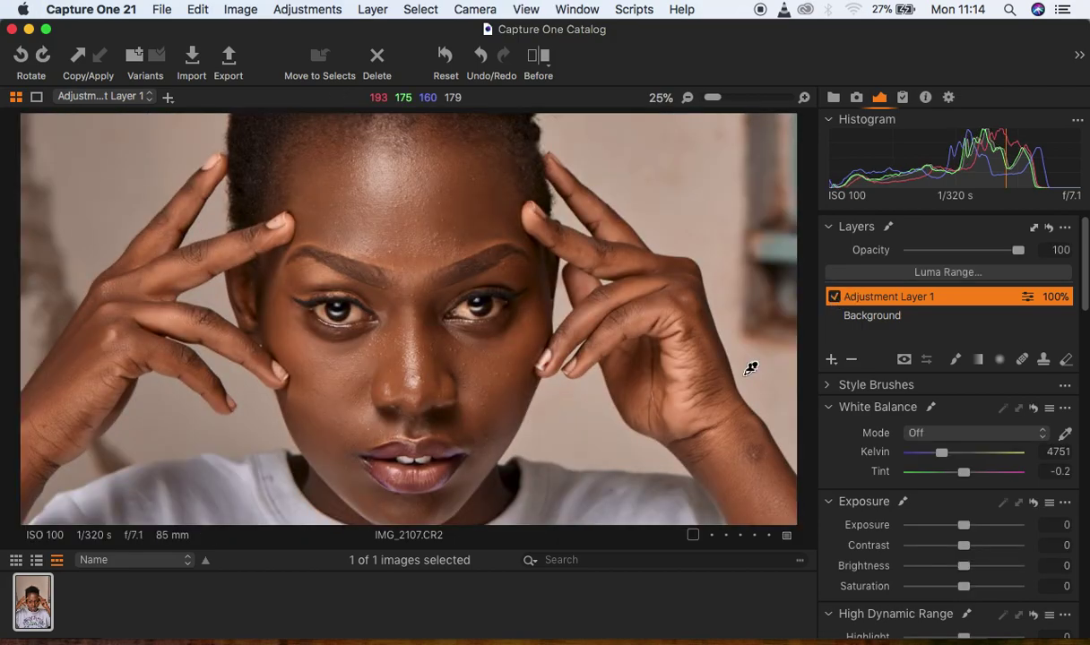
pyautogui.click(833, 297)
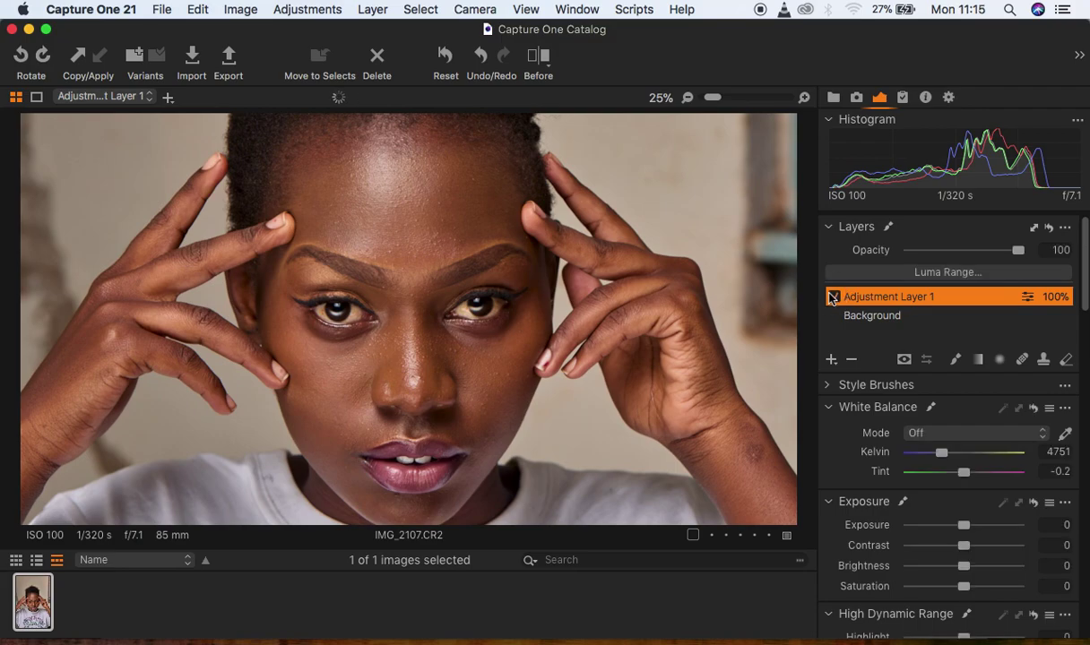
pyautogui.click(833, 297)
pyautogui.click(832, 298)
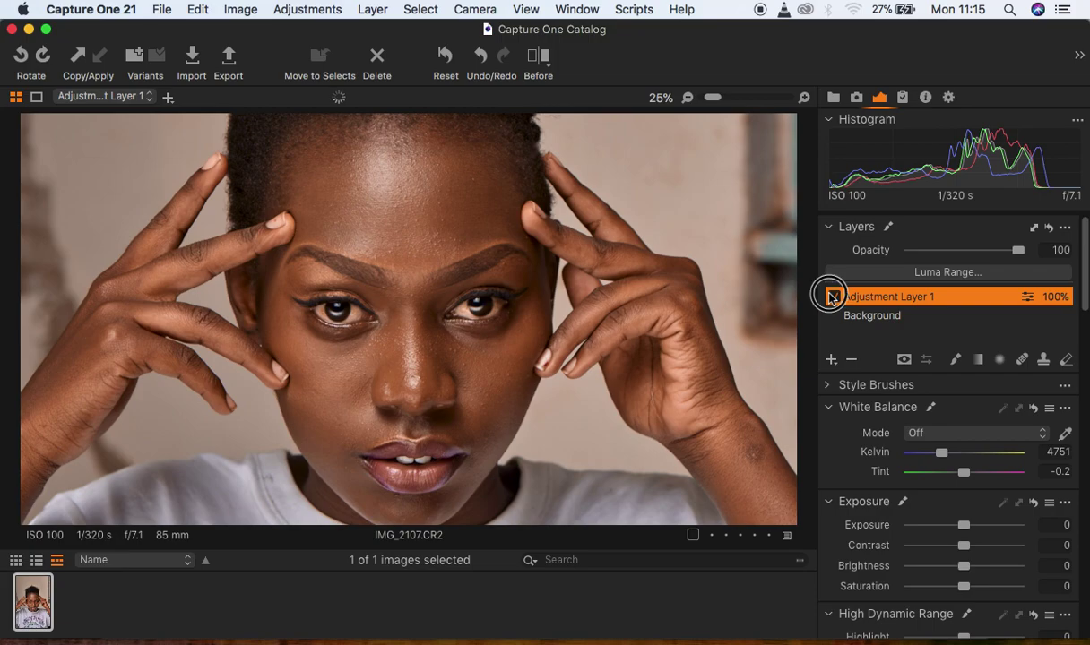
pyautogui.click(833, 297)
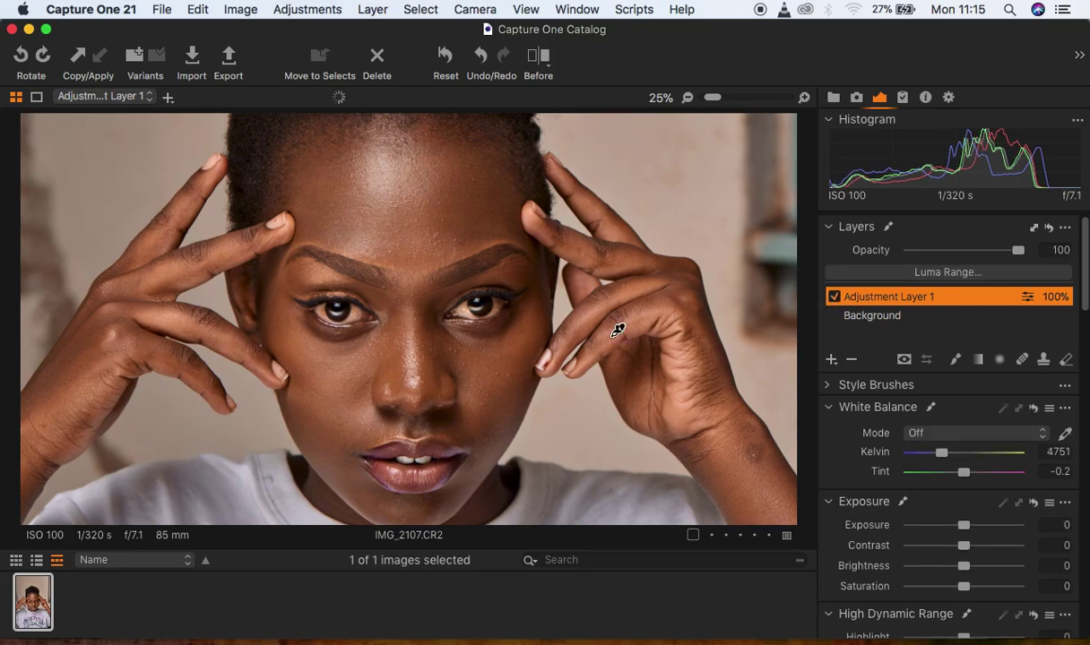
pyautogui.scroll(-2, 567, 277)
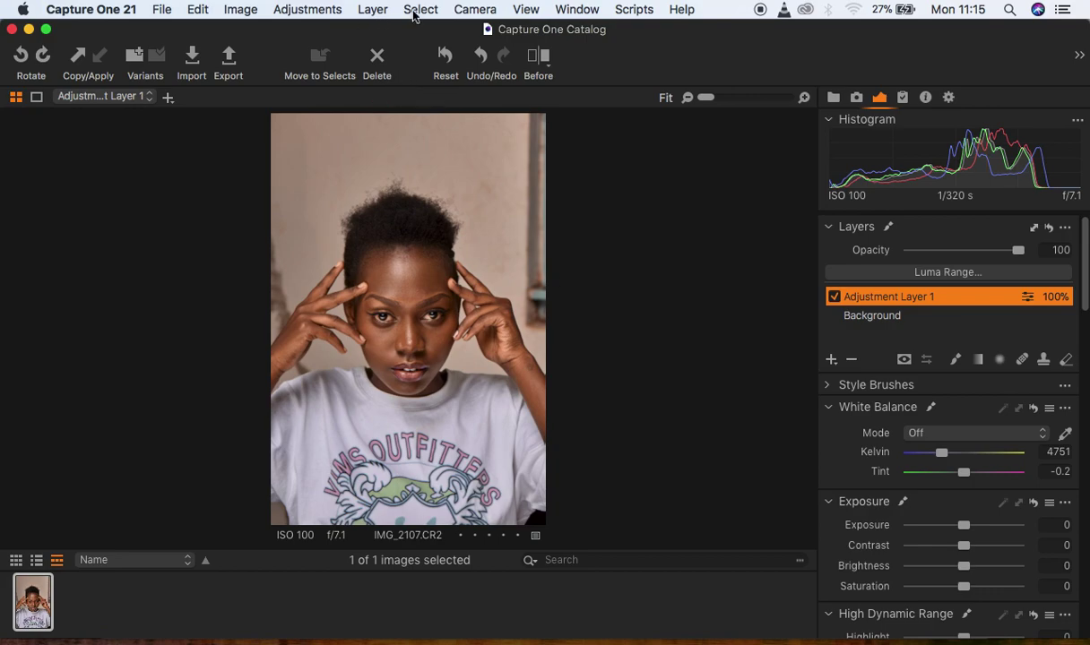
# Send the portrait to Adobe Photoshop 2020 for editing as a 16-bit uncompressed TIFF at 300 px/in in Adobe RGB (1998)
pyautogui.click(249, 13)
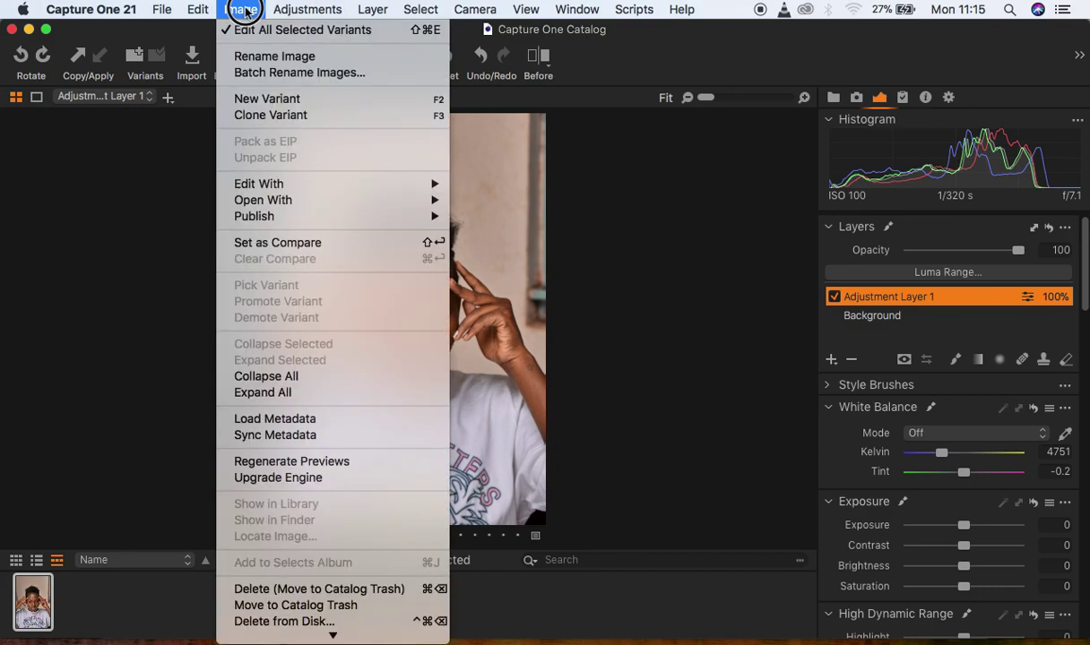
pyautogui.moveTo(288, 191)
pyautogui.click(530, 184)
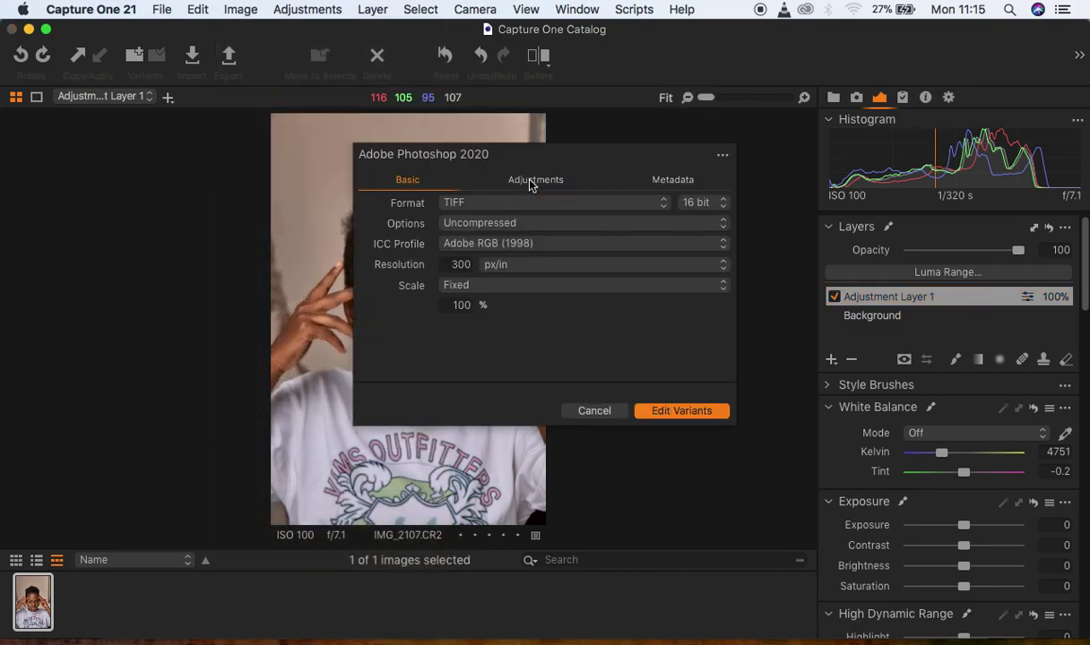
pyautogui.click(681, 411)
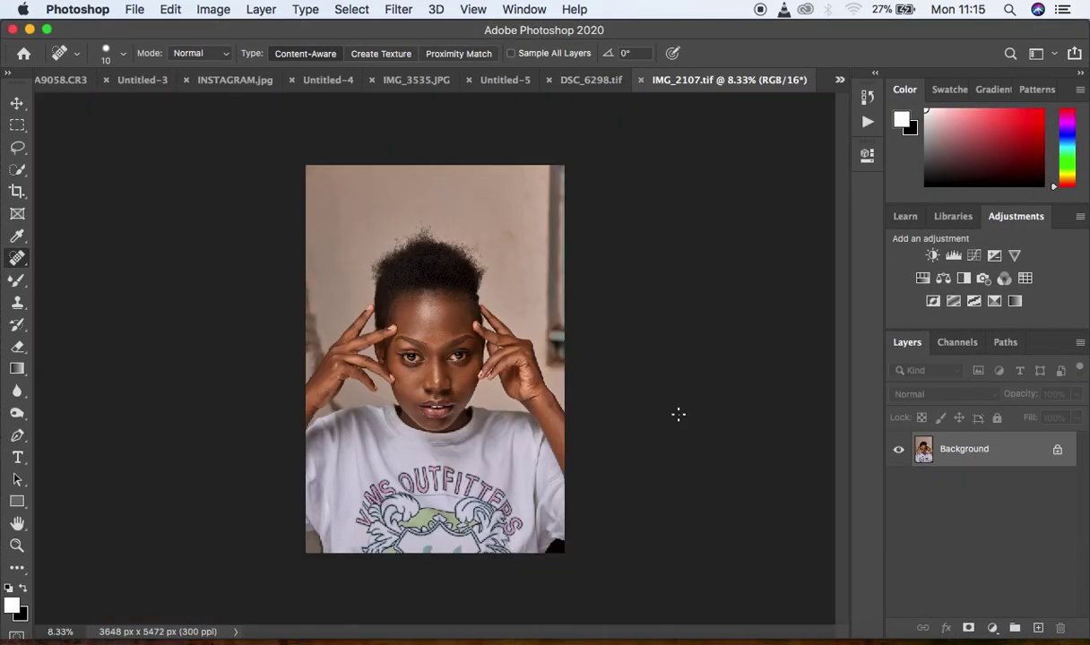
# Add a Selective Color adjustment layer above the Background and slightly increase the Black amount for the Blacks
pyautogui.press('super+equal')
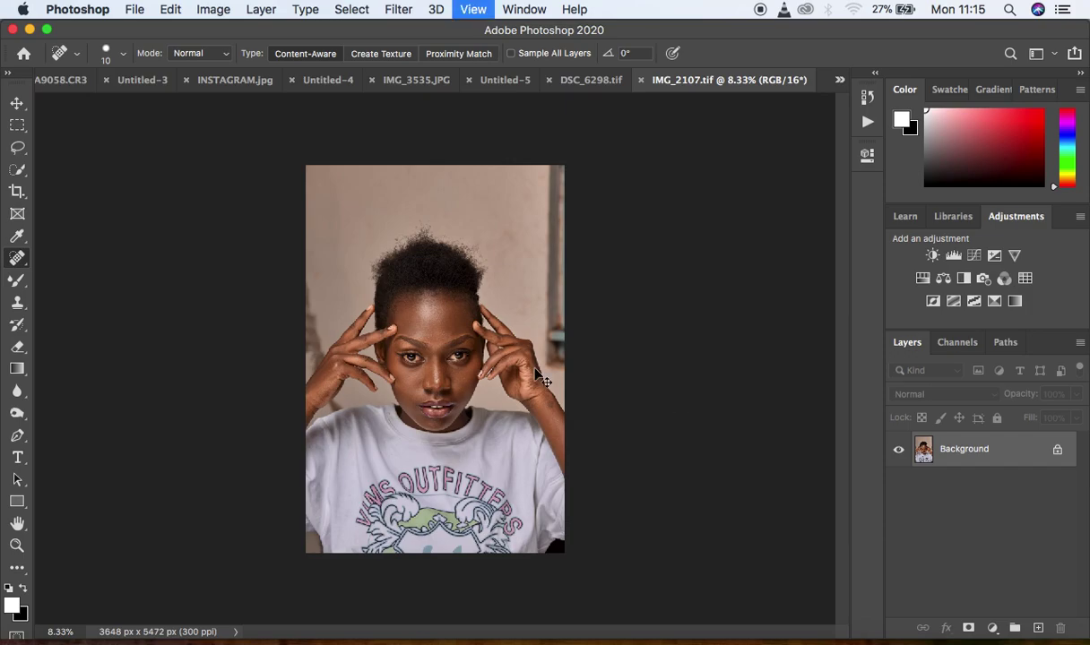
pyautogui.press('super+equal')
pyautogui.press('super+minus')
pyautogui.press('super+minus')
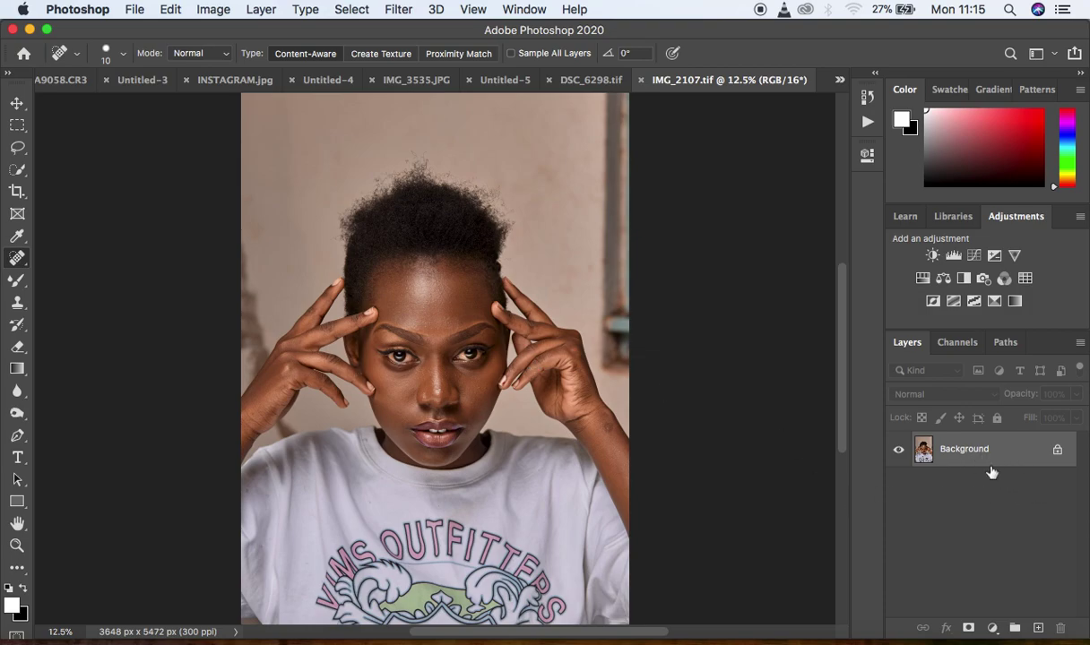
pyautogui.click(991, 630)
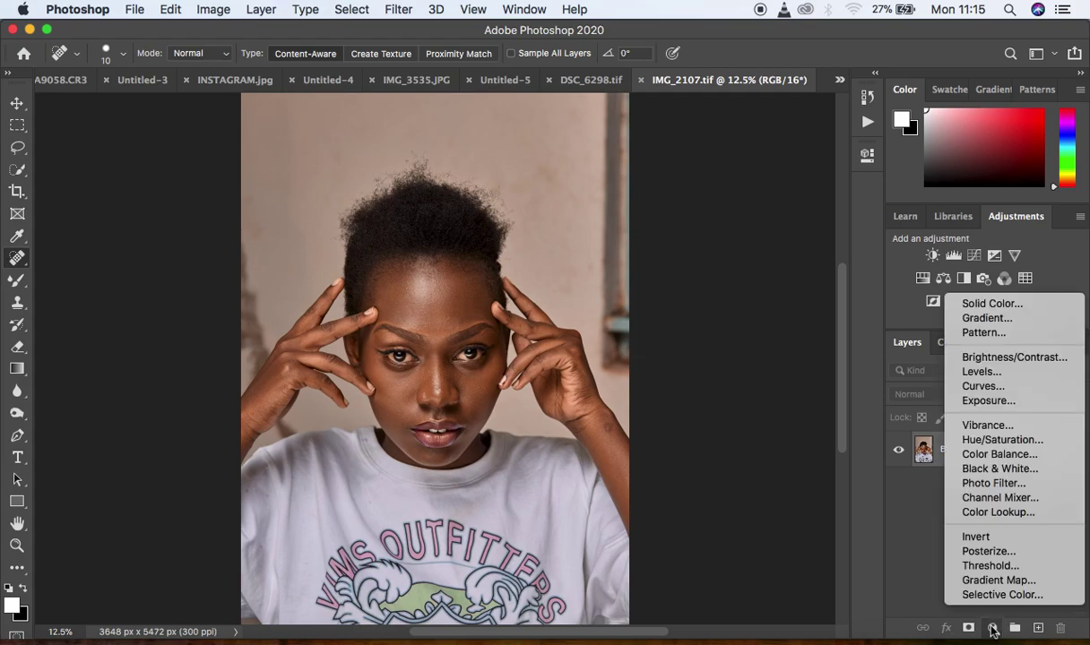
pyautogui.click(987, 596)
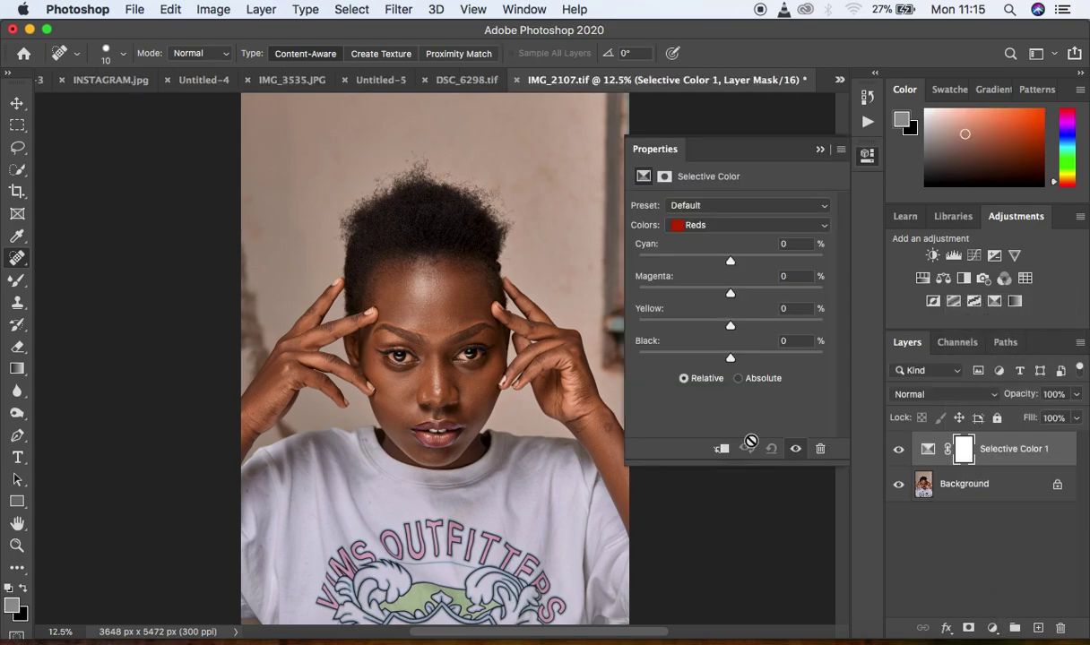
pyautogui.click(715, 227)
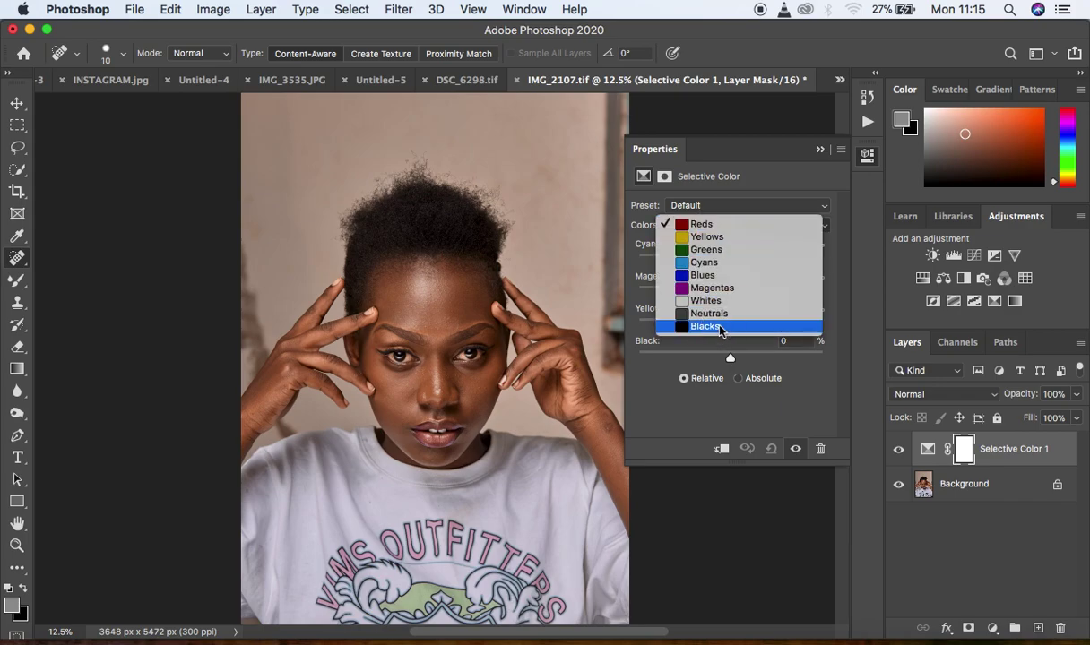
pyautogui.click(721, 327)
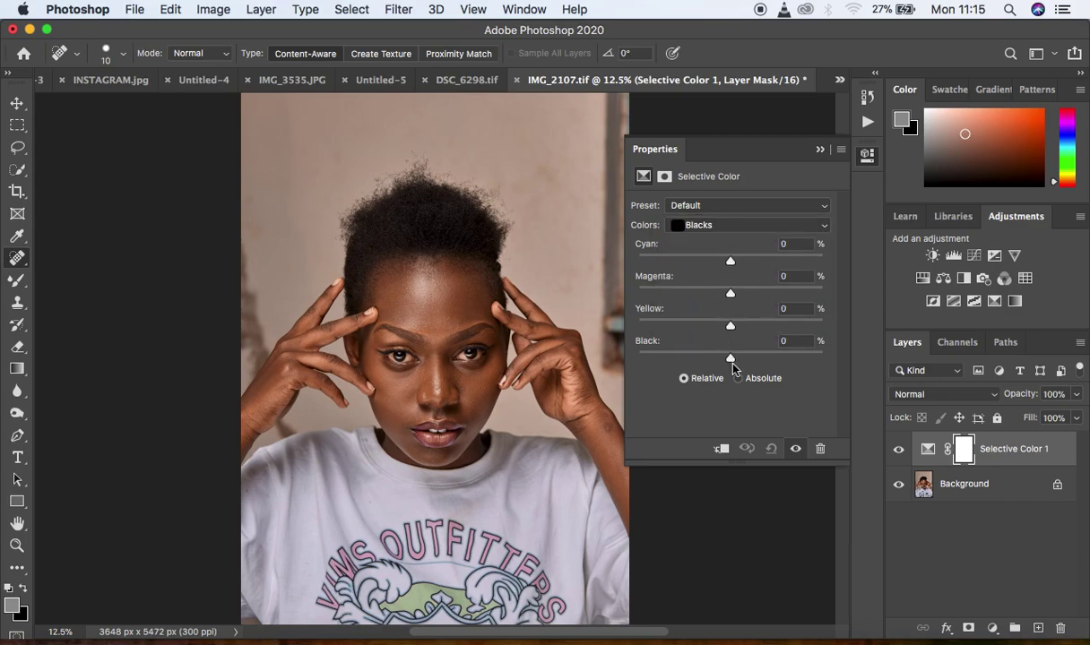
pyautogui.moveTo(731, 359); pyautogui.dragTo(734, 358)
pyautogui.moveTo(734, 358); pyautogui.dragTo(734, 358)
pyautogui.click(820, 151)
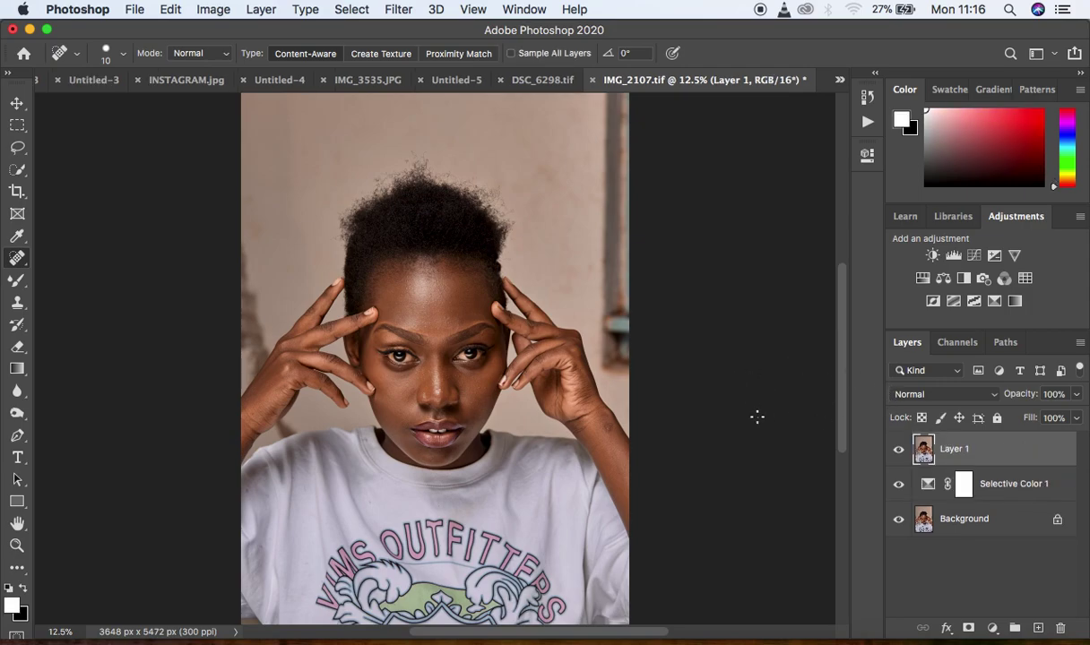
# Duplicate Layer 1 and open the copy in the Camera Raw Filter
pyautogui.press('super+j')
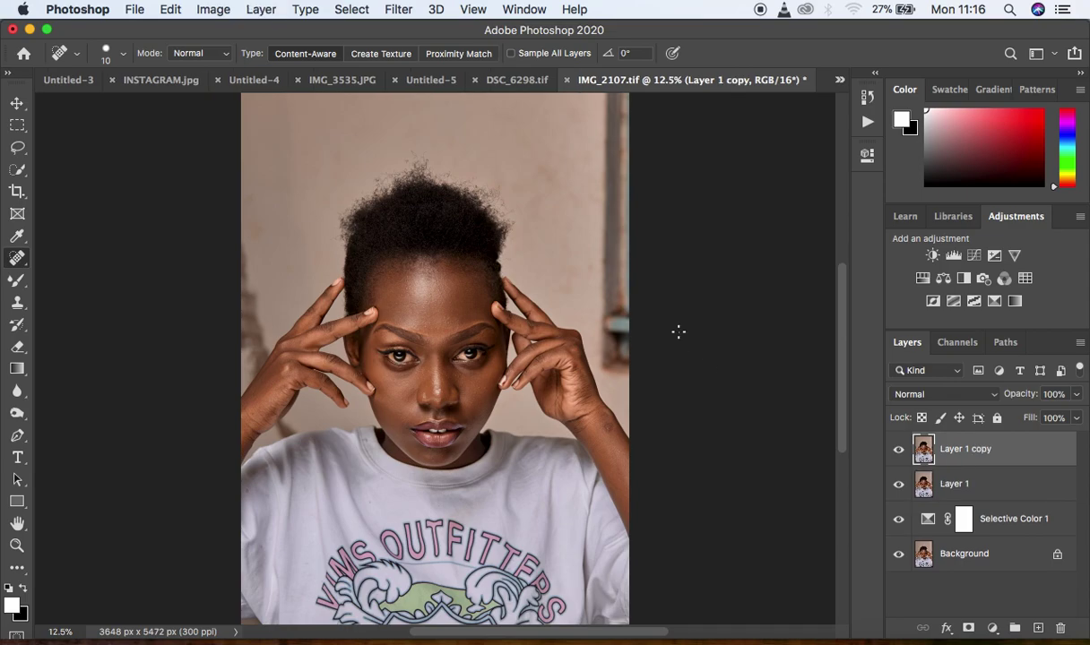
pyautogui.click(399, 9)
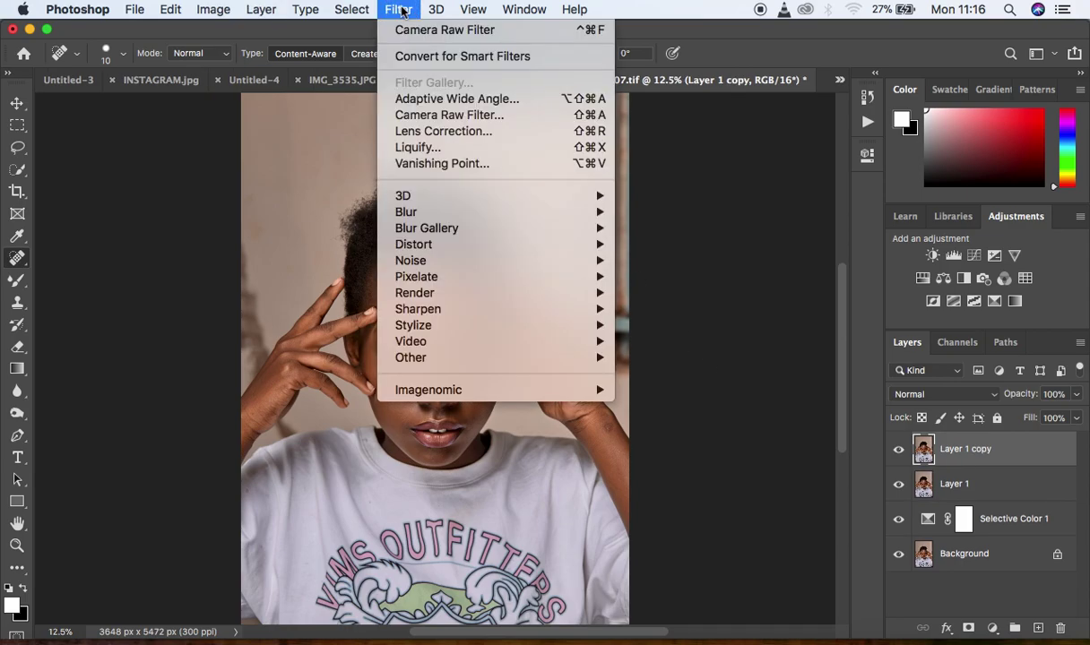
pyautogui.click(446, 115)
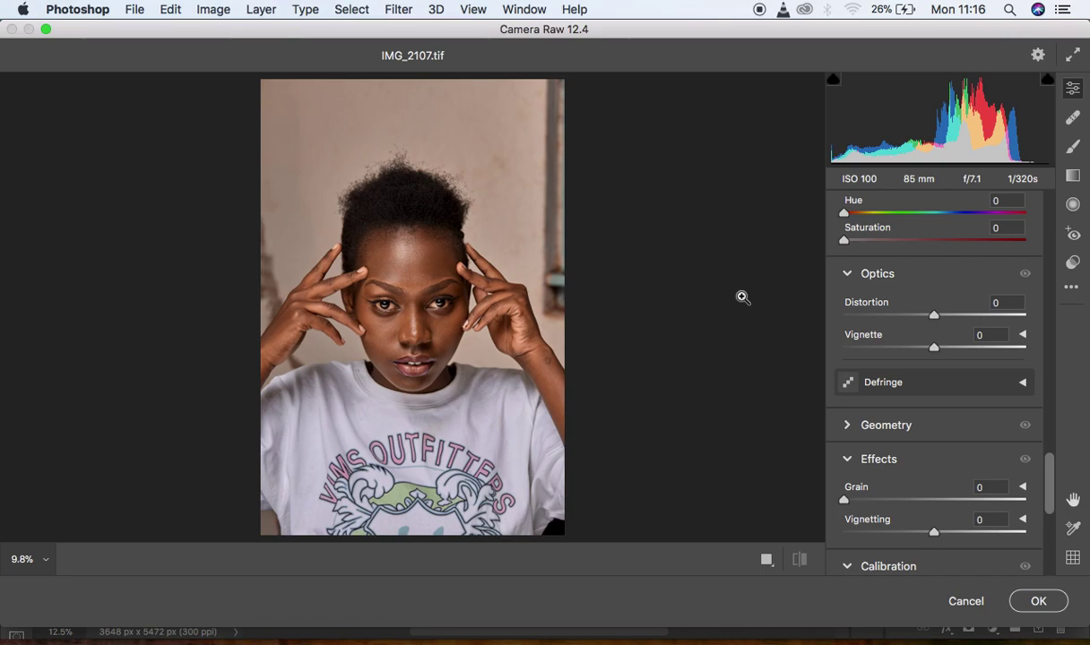
# Set the Calibration Saturation of the Red, Green and Blue Primaries to -10 each, and compare the portrait before and after
pyautogui.moveTo(1053, 471); pyautogui.dragTo(1051, 534)
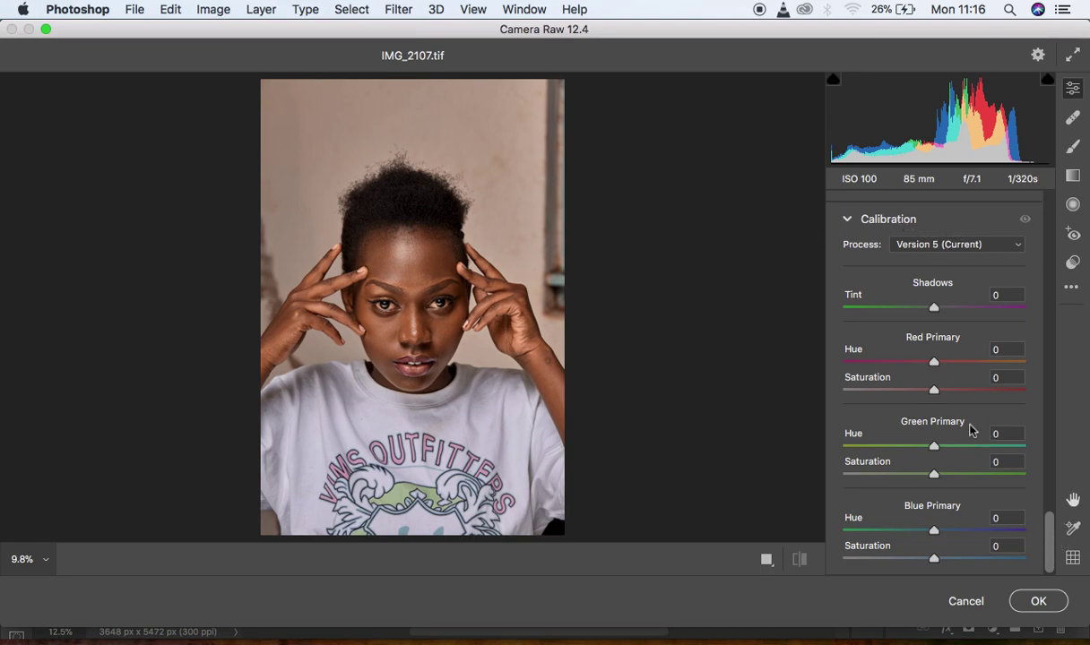
pyautogui.click(934, 391)
pyautogui.moveTo(934, 393); pyautogui.dragTo(923, 395)
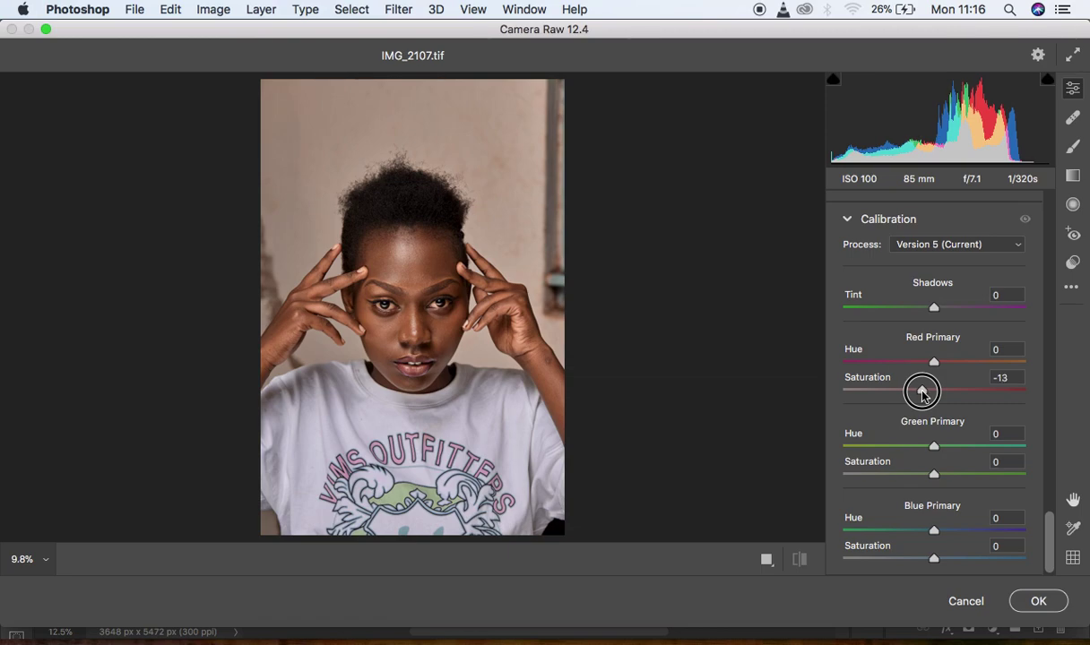
pyautogui.moveTo(923, 396); pyautogui.dragTo(926, 396)
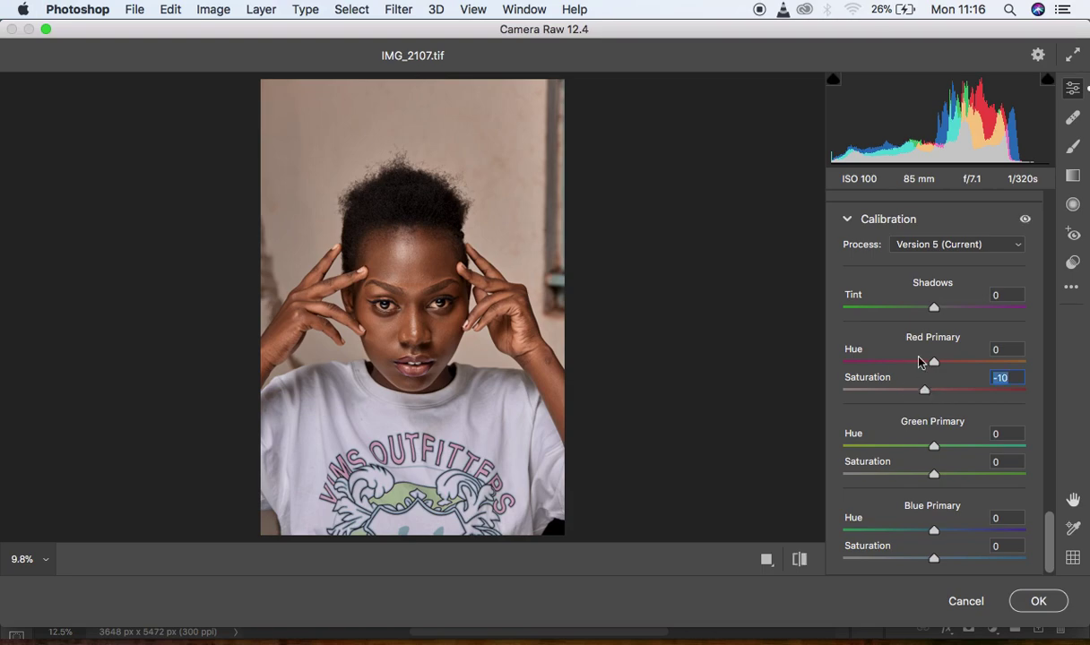
pyautogui.moveTo(934, 478); pyautogui.dragTo(924, 476)
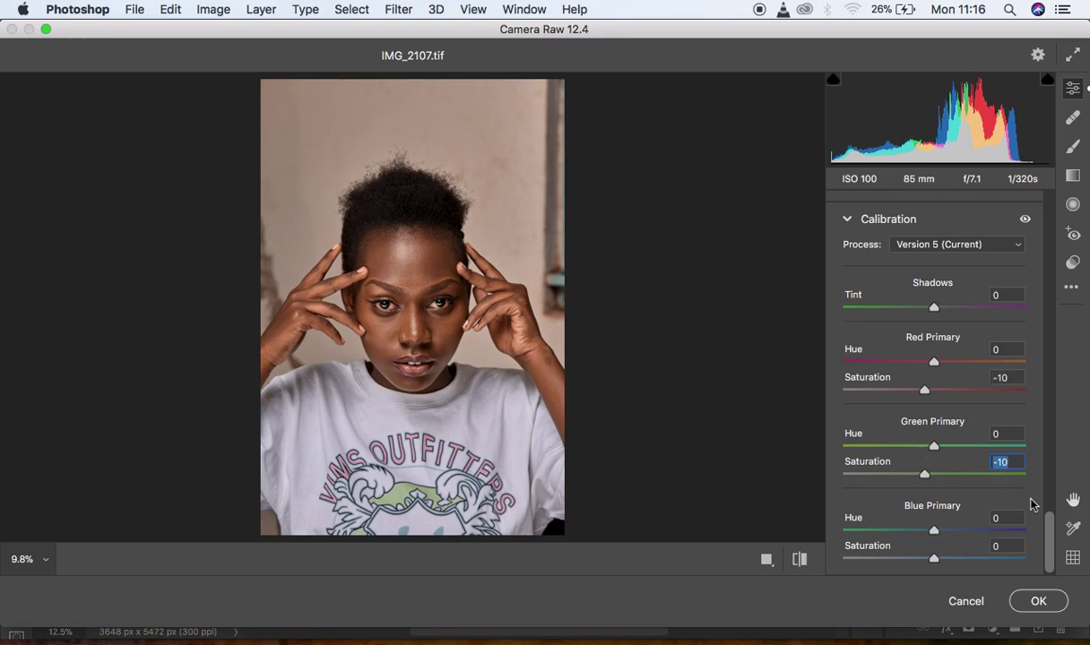
pyautogui.moveTo(934, 561); pyautogui.dragTo(927, 563)
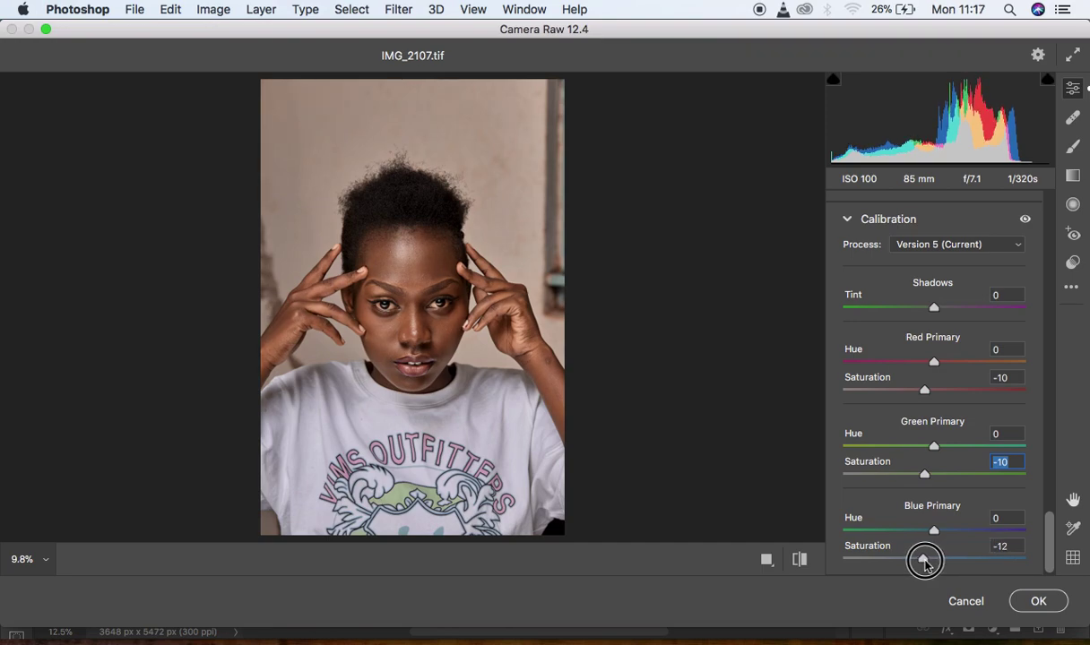
pyautogui.moveTo(924, 561); pyautogui.dragTo(926, 563)
pyautogui.click(799, 560)
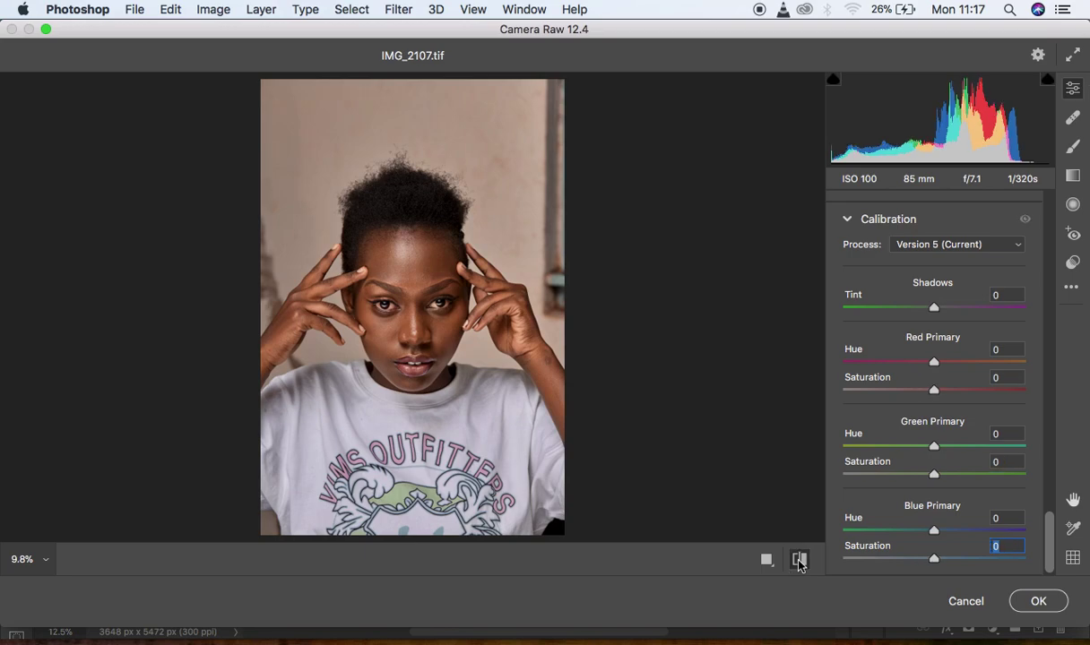
pyautogui.click(799, 560)
pyautogui.click(799, 560)
pyautogui.click(797, 559)
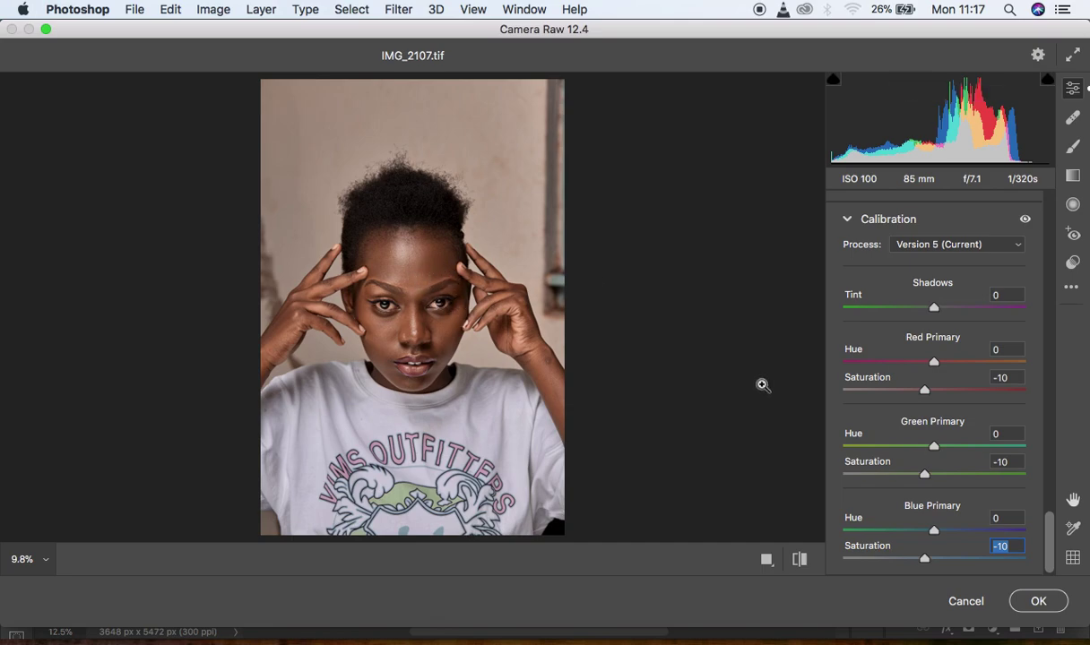
# Set the Color Mixer's Oranges to Luminance -4 and Hue -2, and compare the result with the original
pyautogui.moveTo(1048, 536); pyautogui.dragTo(1045, 380)
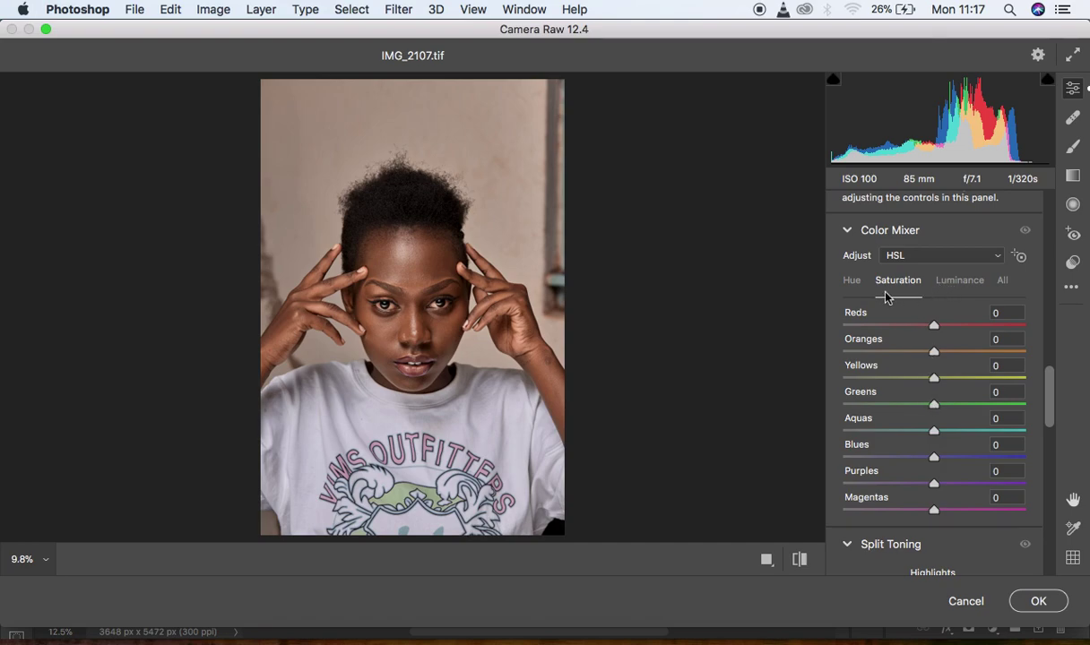
pyautogui.click(944, 285)
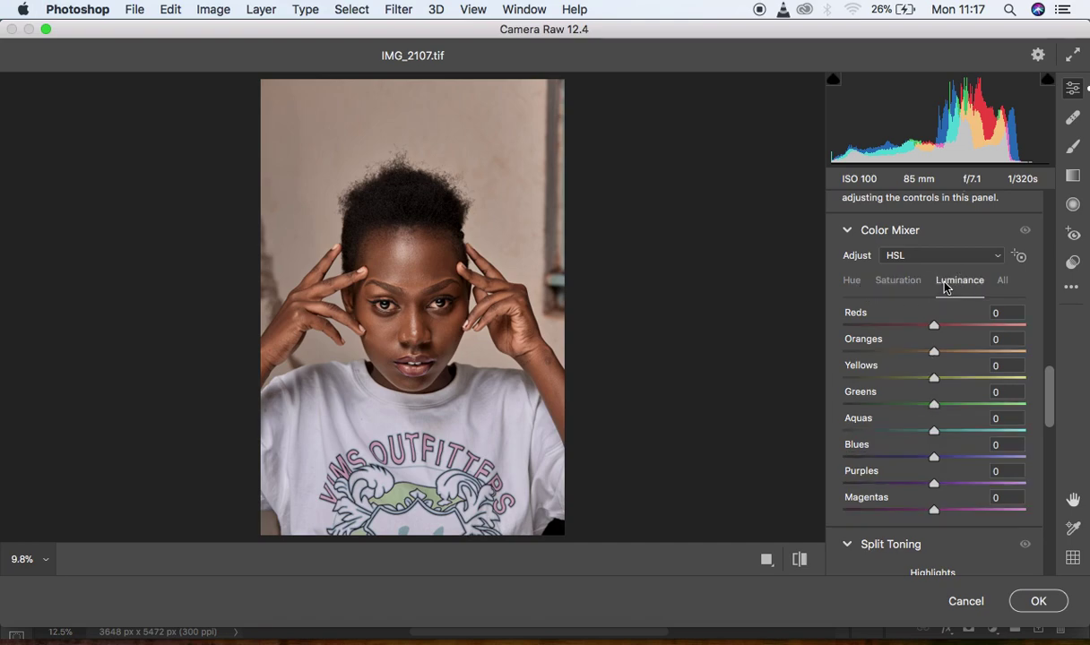
pyautogui.moveTo(933, 355); pyautogui.dragTo(931, 357)
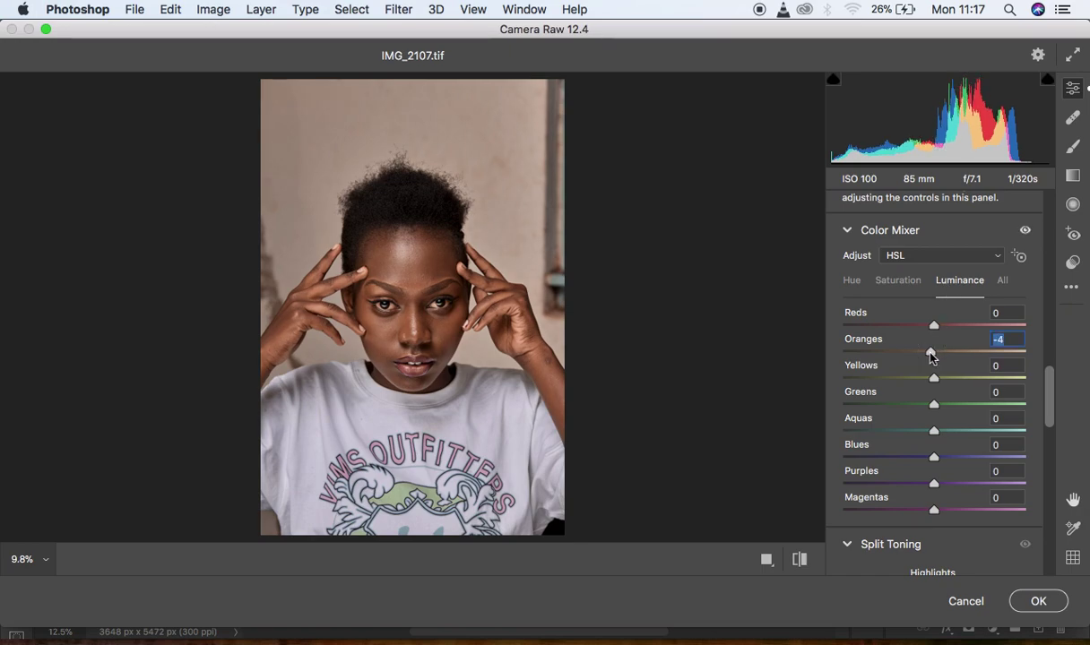
pyautogui.click(852, 281)
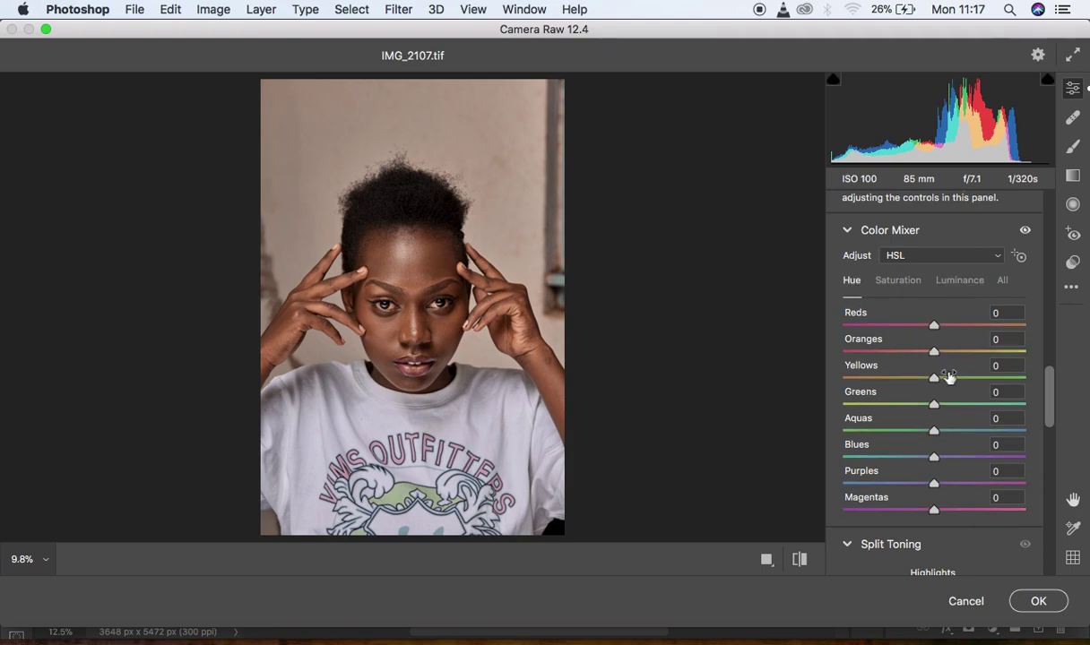
pyautogui.moveTo(933, 356)
pyautogui.mouseDown()
pyautogui.moveTo(959, 356)
pyautogui.moveTo(920, 356)
pyautogui.moveTo(933, 356)
pyautogui.mouseUp()
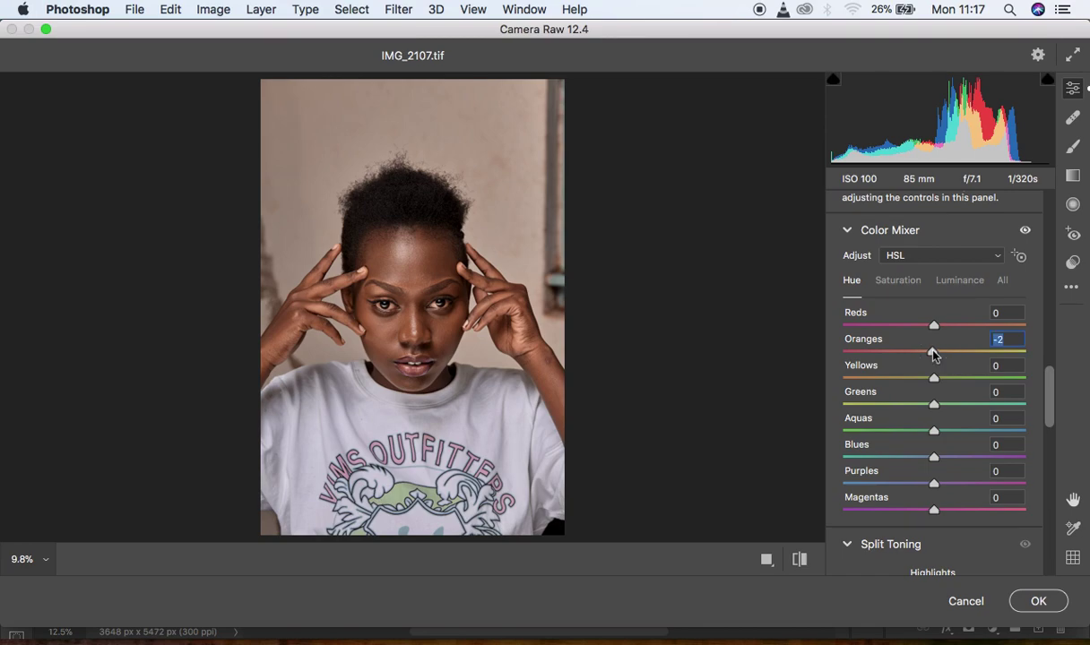
pyautogui.click(801, 560)
pyautogui.click(801, 560)
# Set the Basic adjustments to Highlights -3 and Shadows +3
pyautogui.moveTo(1048, 411); pyautogui.dragTo(1042, 254)
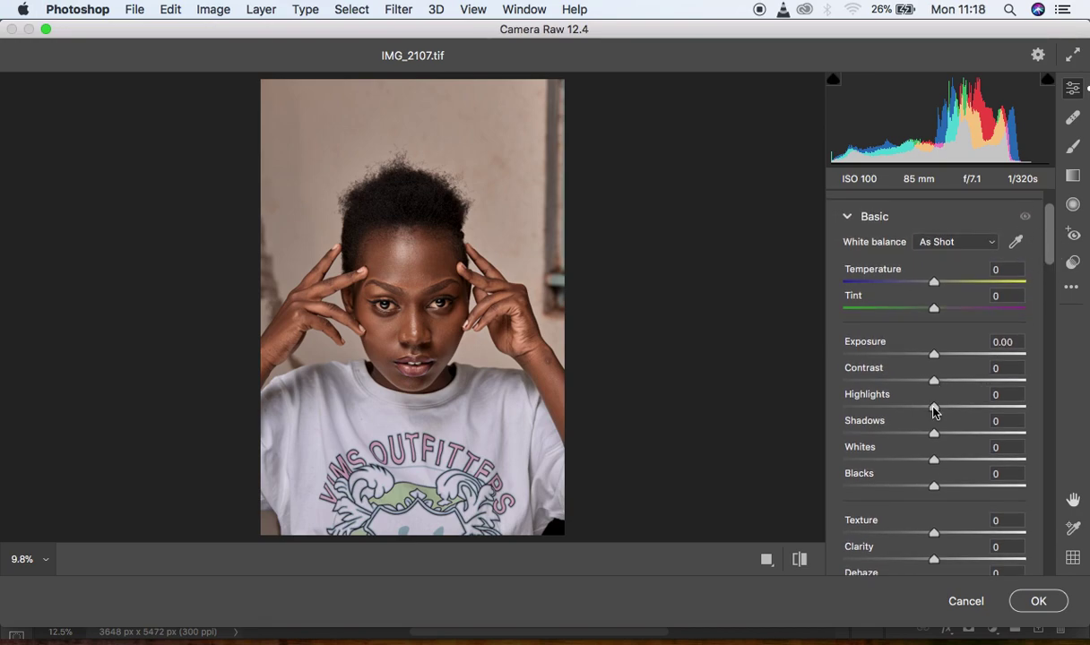
pyautogui.moveTo(930, 410); pyautogui.dragTo(937, 437)
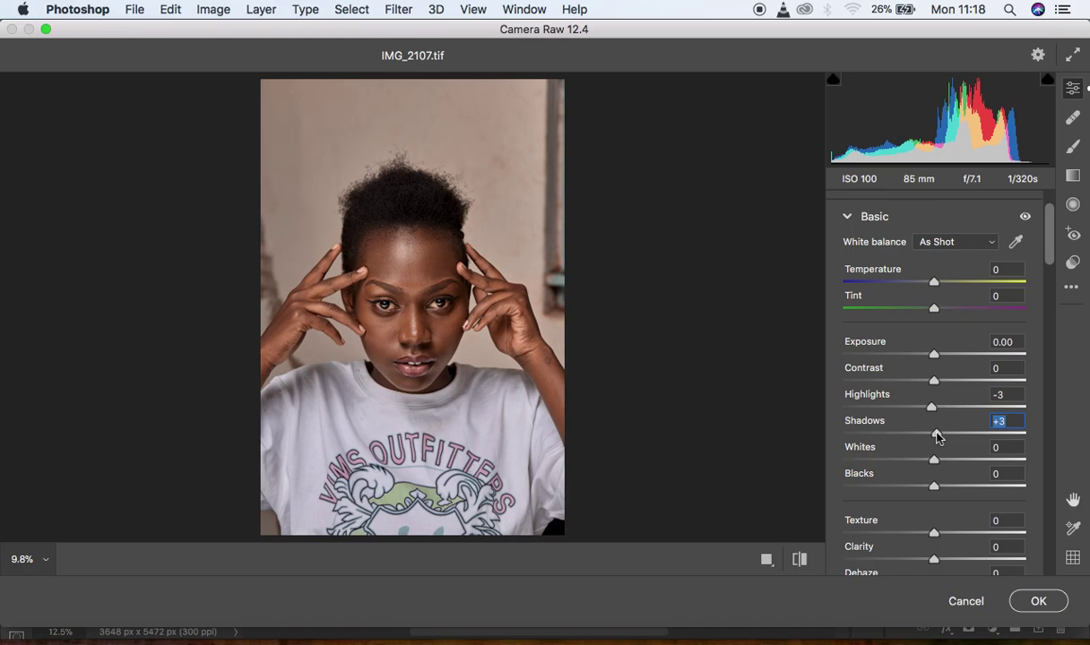
# Prepare a local adjustment brush for the eyes with Temperature -28 and the Tint shifted strongly toward magenta
pyautogui.click(385, 306)
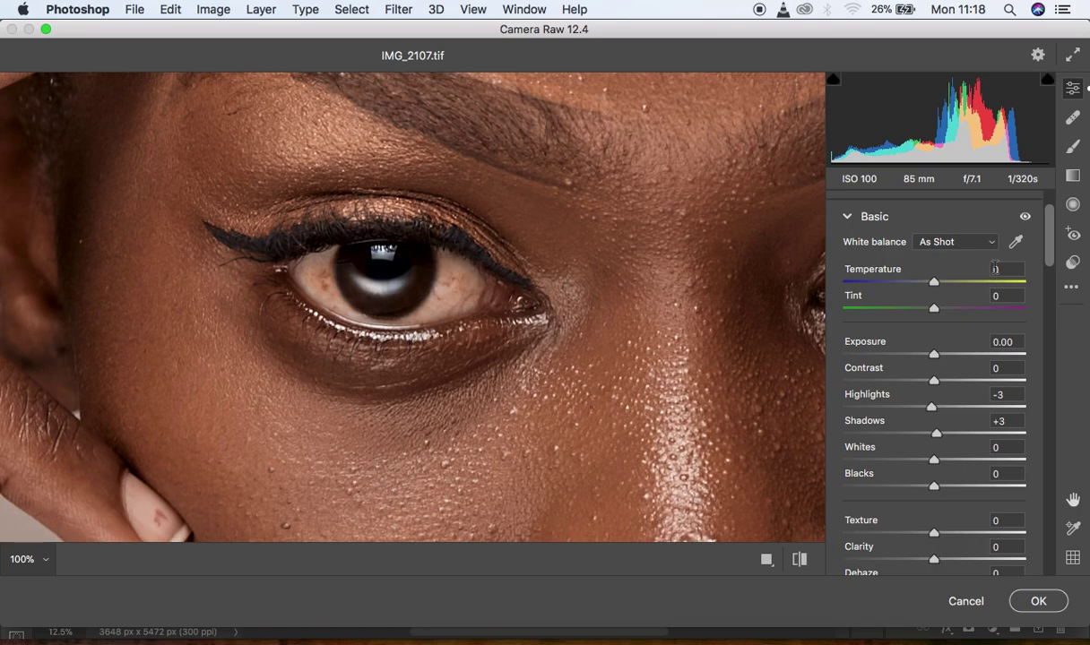
pyautogui.click(1070, 151)
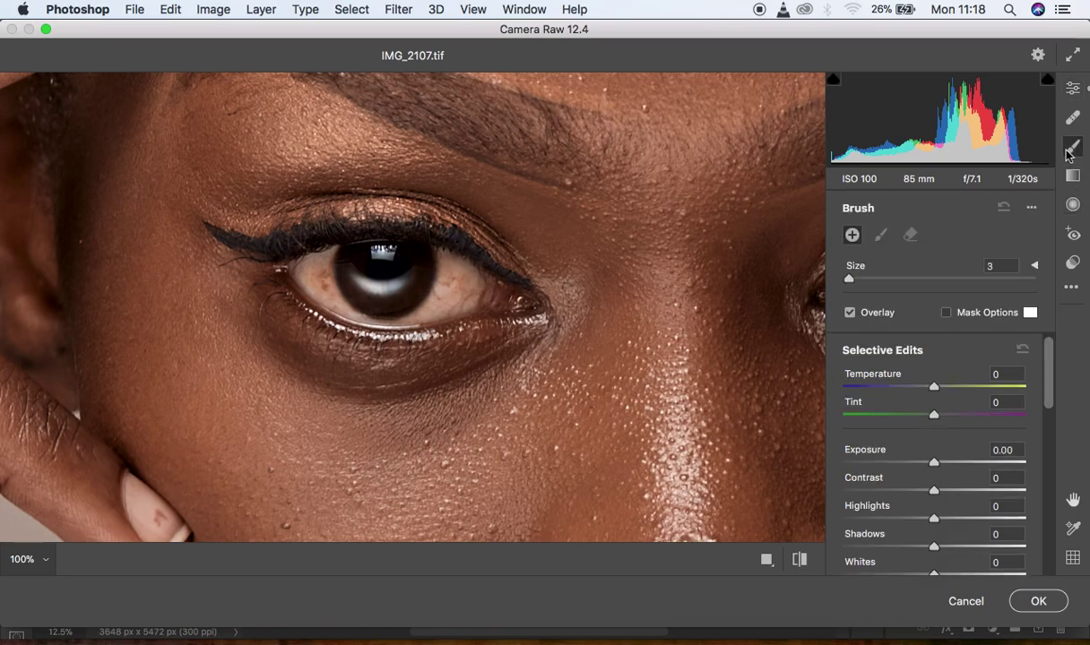
pyautogui.click(1031, 207)
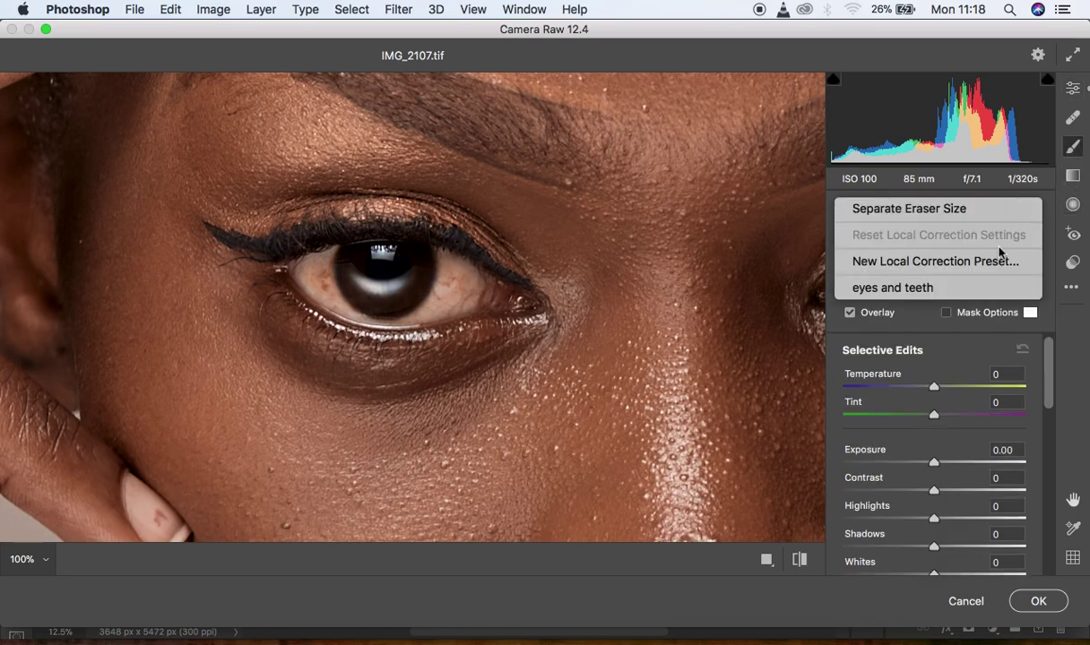
pyautogui.click(993, 184)
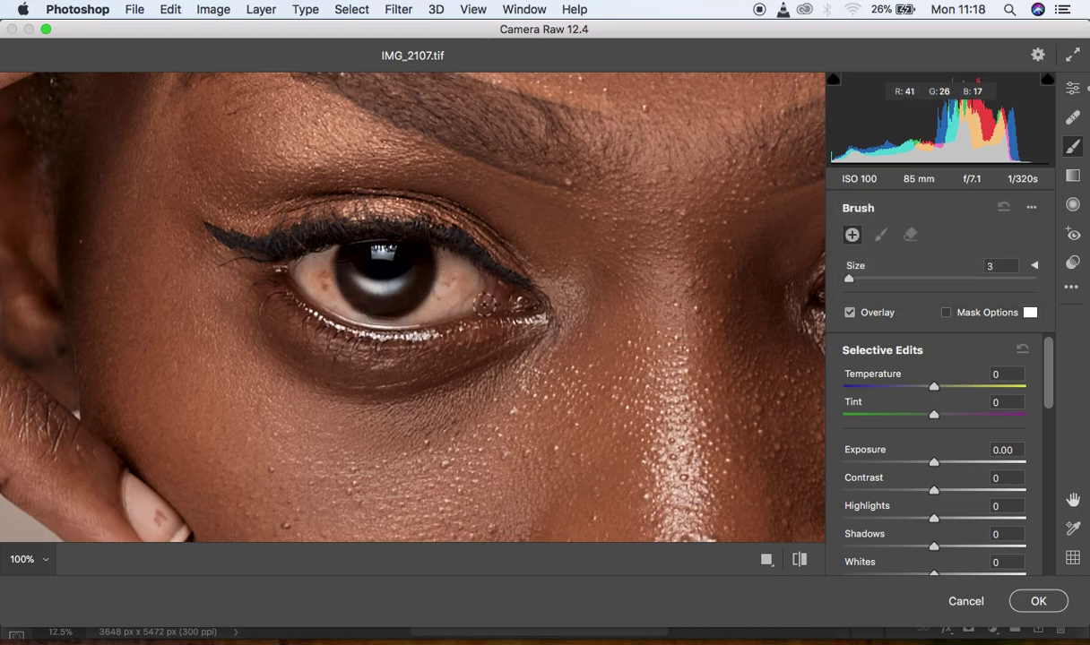
pyautogui.moveTo(935, 391); pyautogui.dragTo(909, 391)
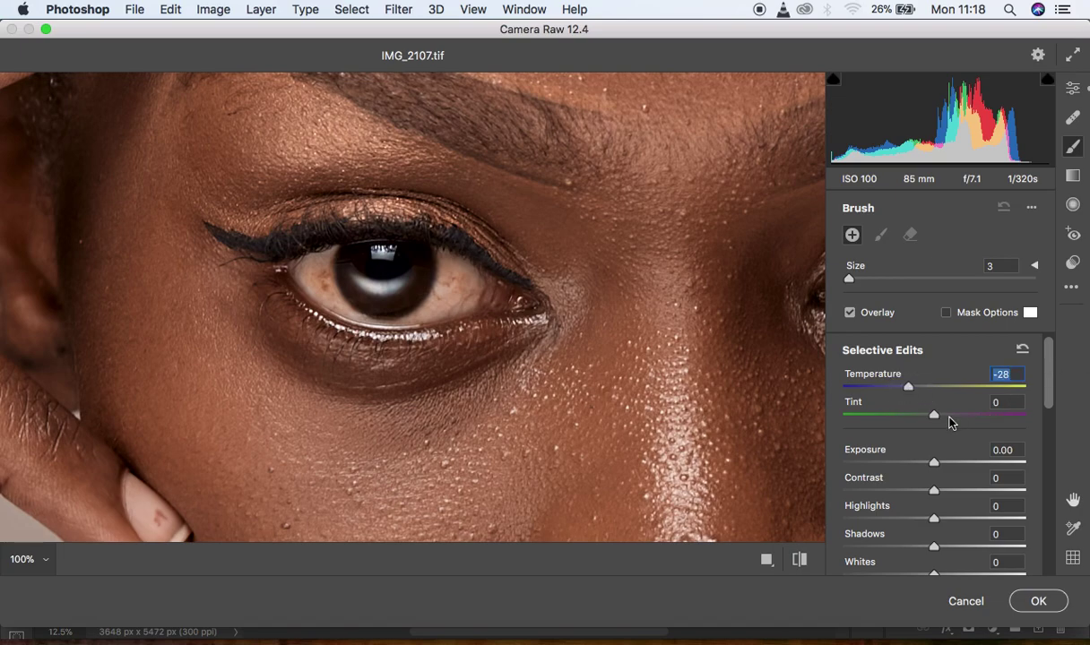
pyautogui.moveTo(942, 418); pyautogui.dragTo(993, 422)
# Set the adjustment brush's Highlights and Whites to +5 each
pyautogui.moveTo(1051, 392); pyautogui.dragTo(1054, 415)
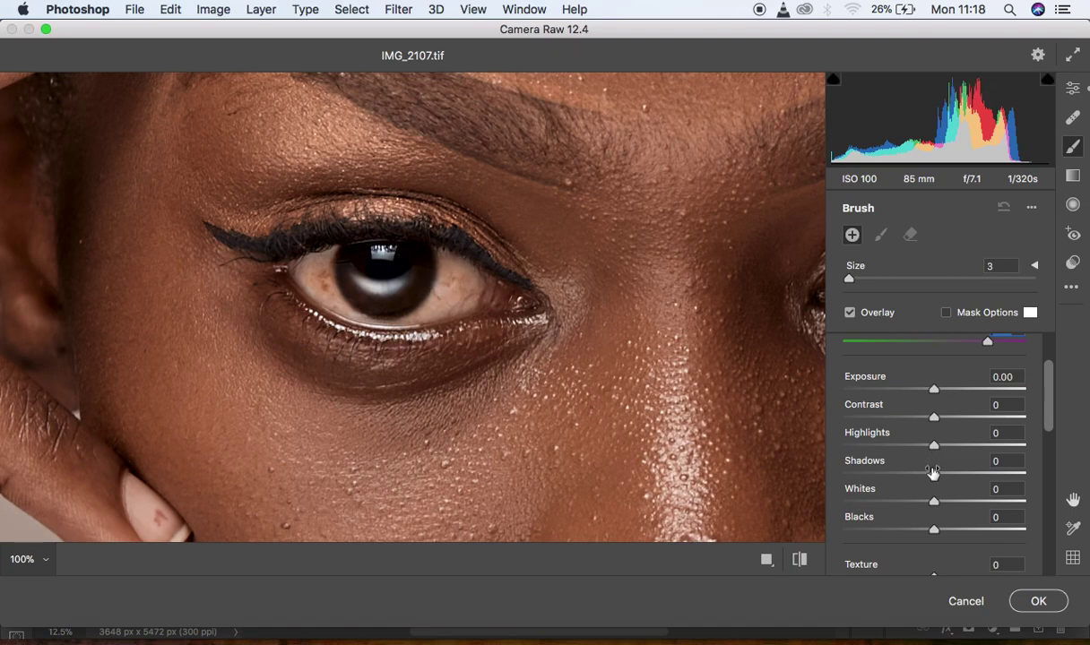
pyautogui.moveTo(934, 448); pyautogui.dragTo(938, 449)
pyautogui.moveTo(936, 502); pyautogui.dragTo(942, 507)
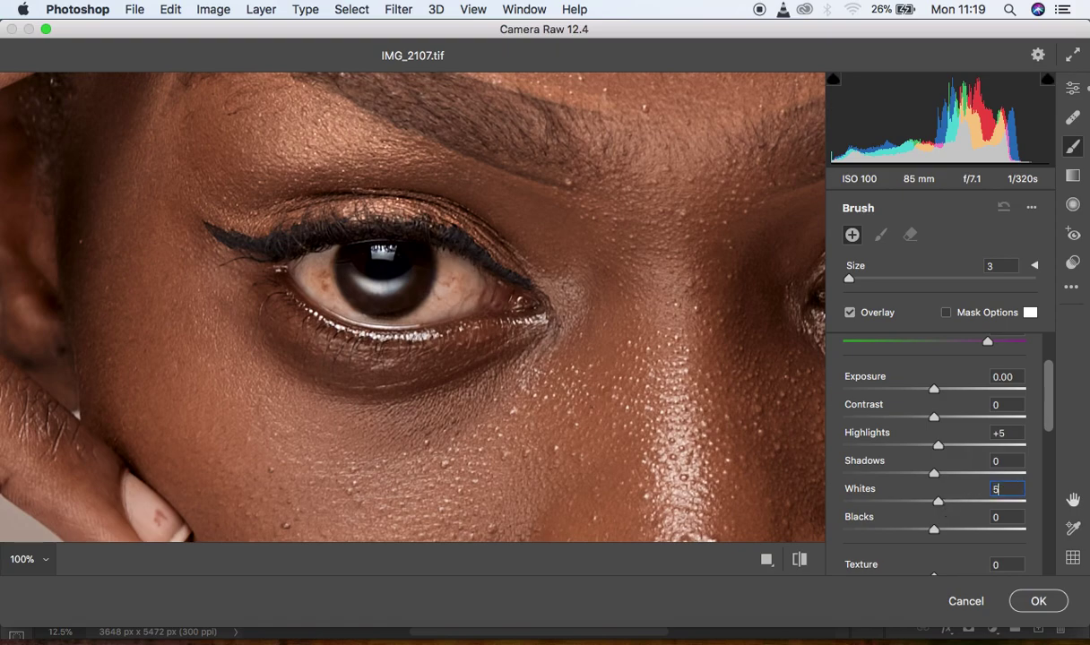
pyautogui.moveTo(1048, 418); pyautogui.dragTo(1045, 502)
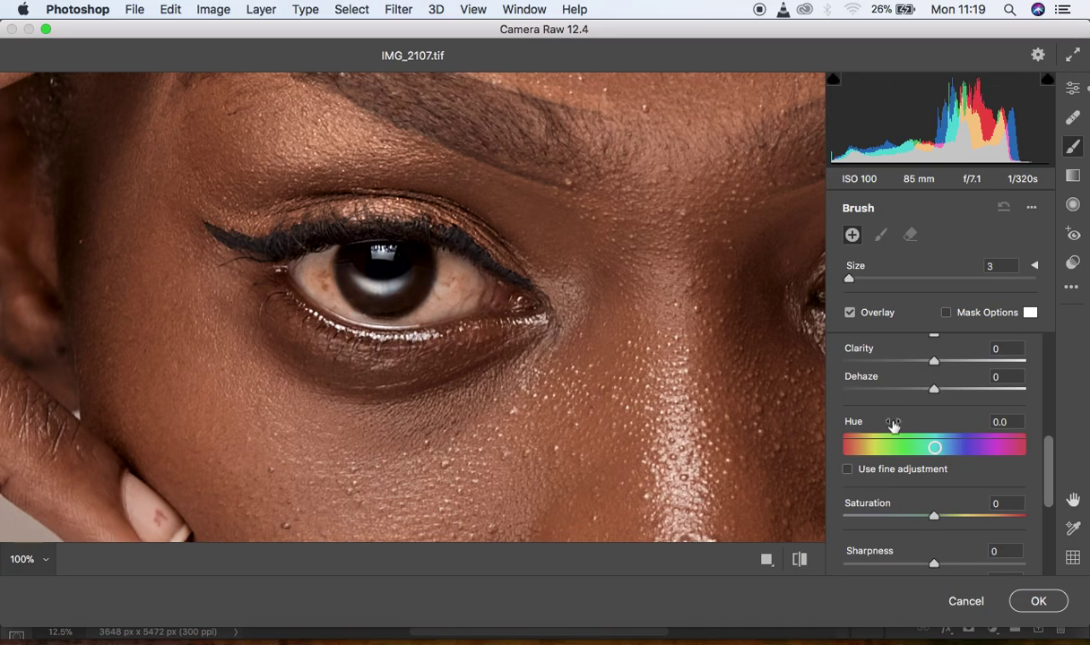
# Set the adjustment brush's Saturation to -66 and paint it over the whites of both eyes
pyautogui.moveTo(933, 518); pyautogui.dragTo(875, 520)
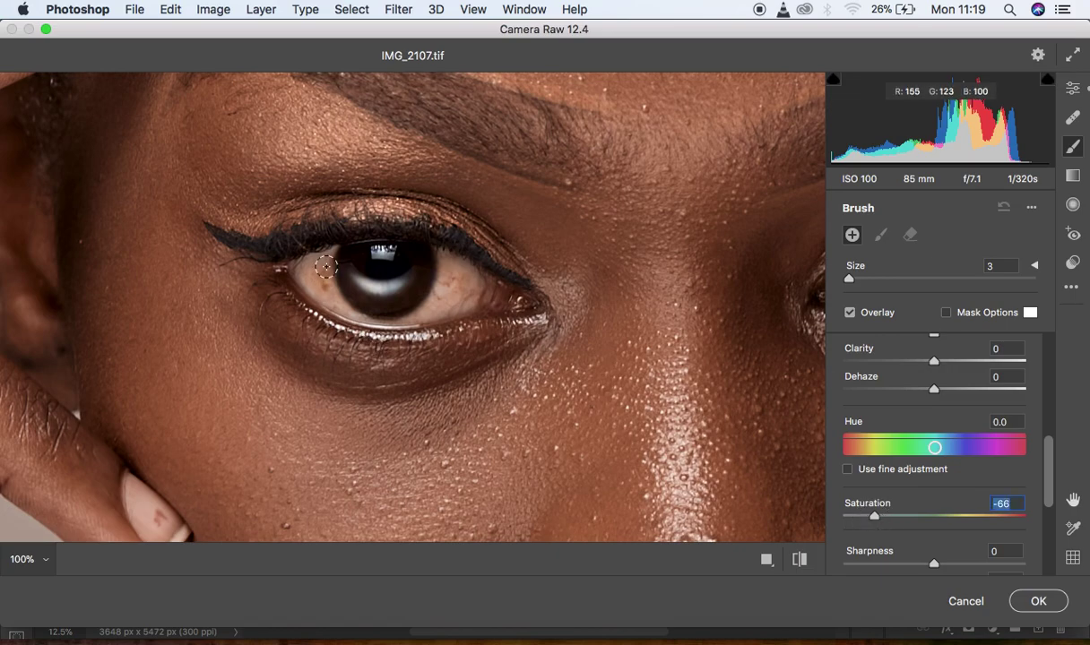
pyautogui.moveTo(310, 249)
pyautogui.mouseDown()
pyautogui.moveTo(315, 282)
pyautogui.moveTo(310, 260)
pyautogui.moveTo(347, 297)
pyautogui.moveTo(328, 251)
pyautogui.moveTo(348, 297)
pyautogui.moveTo(386, 311)
pyautogui.moveTo(446, 268)
pyautogui.moveTo(438, 282)
pyautogui.moveTo(466, 270)
pyautogui.moveTo(404, 317)
pyautogui.moveTo(338, 302)
pyautogui.moveTo(333, 251)
pyautogui.moveTo(297, 275)
pyautogui.moveTo(343, 297)
pyautogui.moveTo(346, 279)
pyautogui.mouseUp()
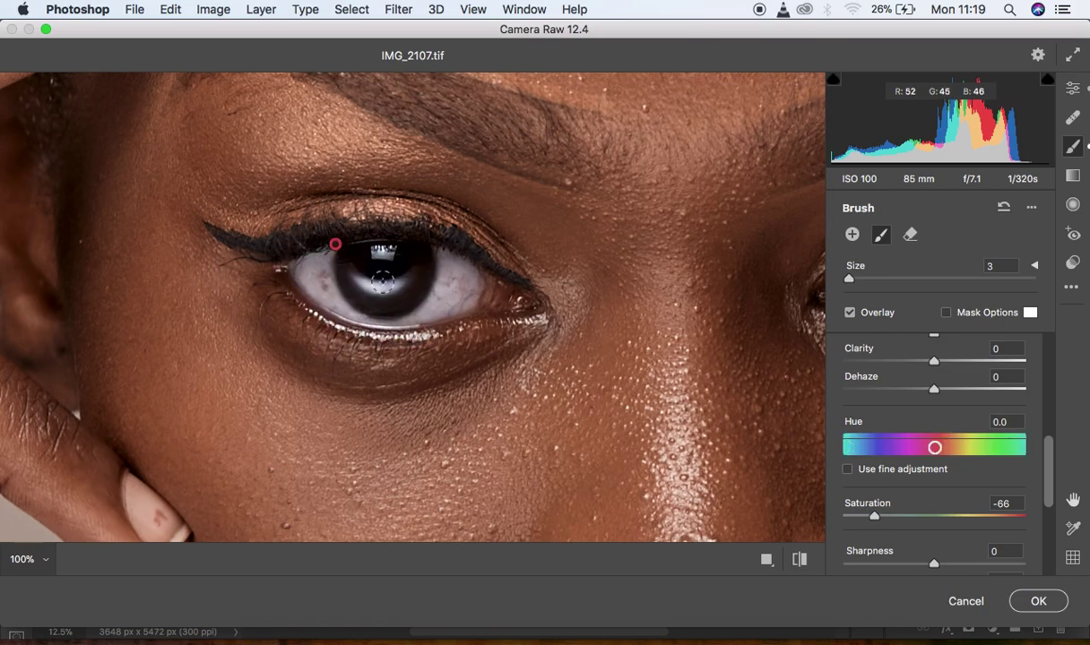
pyautogui.moveTo(446, 259)
pyautogui.mouseDown()
pyautogui.moveTo(451, 288)
pyautogui.moveTo(429, 311)
pyautogui.moveTo(460, 267)
pyautogui.moveTo(469, 275)
pyautogui.moveTo(456, 306)
pyautogui.moveTo(443, 305)
pyautogui.moveTo(437, 244)
pyautogui.mouseUp()
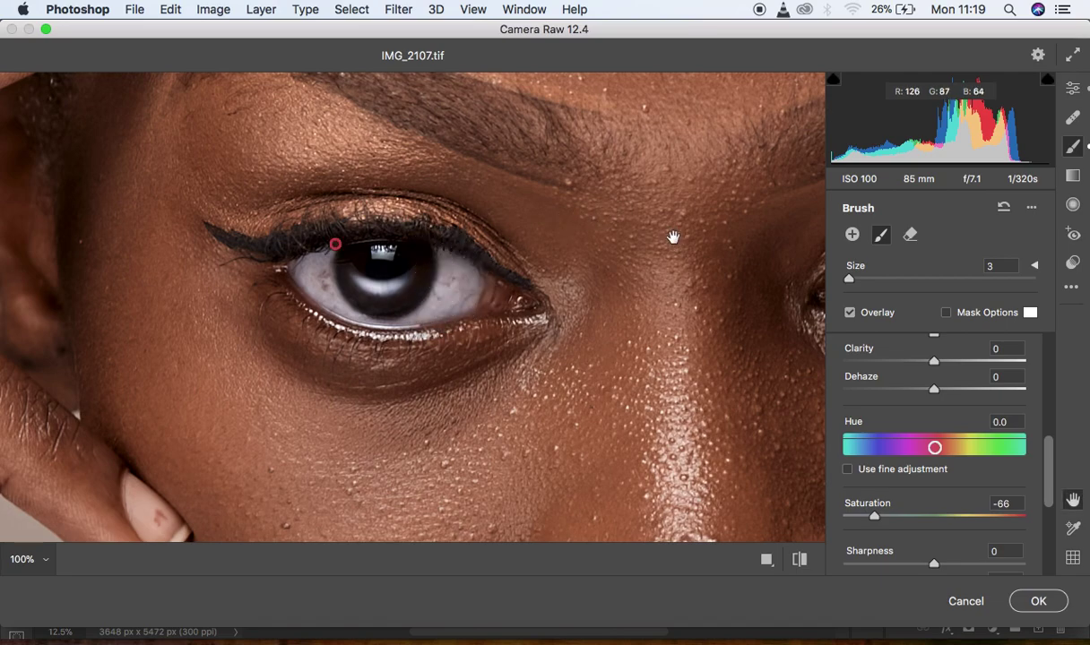
pyautogui.moveTo(673, 238); pyautogui.dragTo(246, 224)
pyautogui.moveTo(480, 238)
pyautogui.mouseDown()
pyautogui.moveTo(490, 282)
pyautogui.moveTo(466, 252)
pyautogui.moveTo(472, 244)
pyautogui.moveTo(458, 259)
pyautogui.moveTo(481, 278)
pyautogui.moveTo(562, 285)
pyautogui.moveTo(600, 239)
pyautogui.moveTo(591, 216)
pyautogui.moveTo(613, 231)
pyautogui.moveTo(600, 266)
pyautogui.moveTo(609, 238)
pyautogui.moveTo(591, 218)
pyautogui.moveTo(615, 224)
pyautogui.moveTo(621, 239)
pyautogui.moveTo(589, 275)
pyautogui.moveTo(597, 226)
pyautogui.moveTo(587, 269)
pyautogui.moveTo(554, 287)
pyautogui.moveTo(512, 288)
pyautogui.moveTo(481, 268)
pyautogui.moveTo(480, 243)
pyautogui.moveTo(457, 278)
pyautogui.moveTo(471, 284)
pyautogui.moveTo(461, 256)
pyautogui.moveTo(533, 258)
pyautogui.moveTo(554, 246)
pyautogui.moveTo(495, 249)
pyautogui.mouseUp()
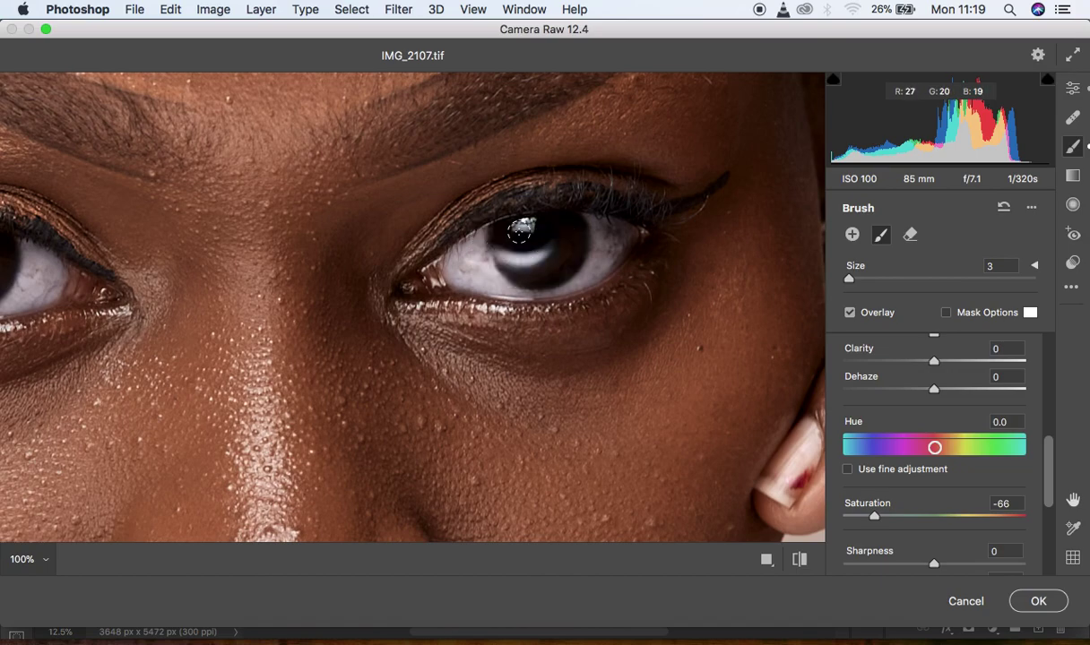
# Paint the same brush adjustment over the upper front teeth to whiten them, and view the whole portrait
pyautogui.moveTo(463, 443); pyautogui.dragTo(498, 201)
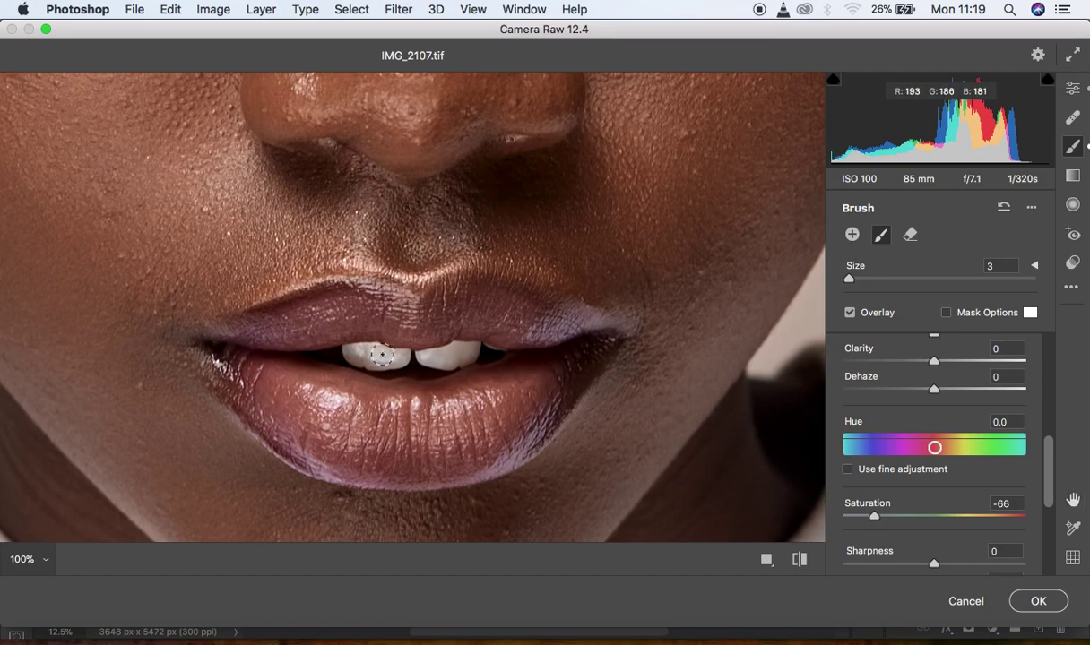
pyautogui.moveTo(371, 355)
pyautogui.mouseDown()
pyautogui.moveTo(410, 357)
pyautogui.moveTo(346, 354)
pyautogui.moveTo(417, 361)
pyautogui.moveTo(468, 352)
pyautogui.moveTo(415, 361)
pyautogui.moveTo(323, 336)
pyautogui.mouseUp()
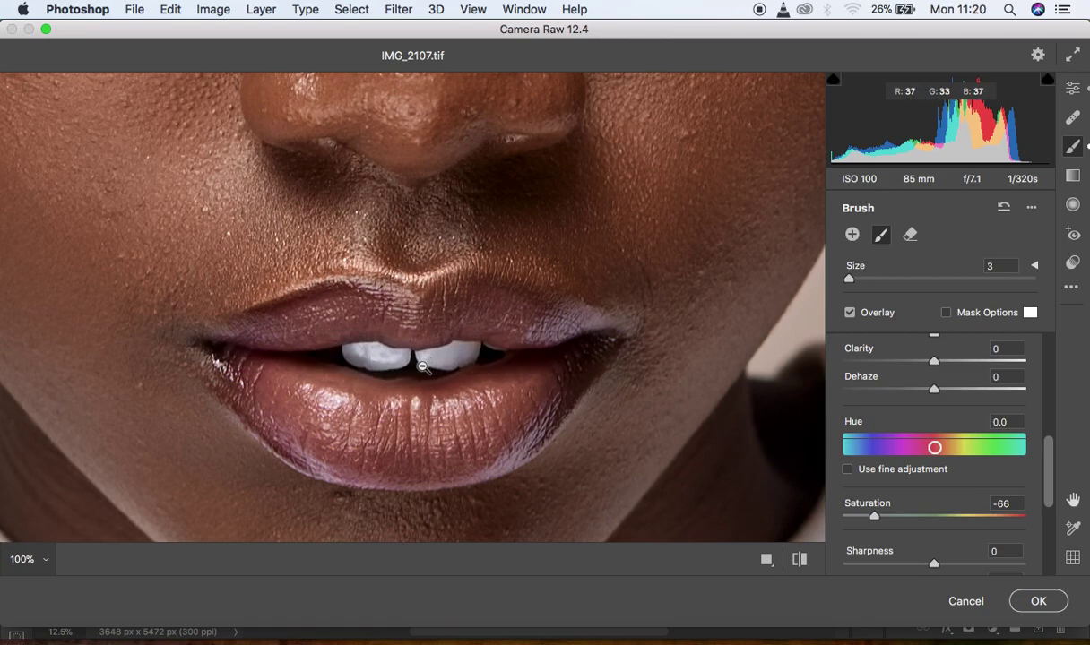
pyautogui.keyDown('alt'); pyautogui.keyDown('super'); pyautogui.click(422, 365); pyautogui.keyUp('super'); pyautogui.keyUp('alt')
pyautogui.keyDown('alt'); pyautogui.keyDown('super'); pyautogui.click(422, 366); pyautogui.keyUp('super'); pyautogui.keyUp('alt')
pyautogui.keyDown('alt'); pyautogui.keyDown('super'); pyautogui.click(422, 366); pyautogui.keyUp('super'); pyautogui.keyUp('alt')
pyautogui.keyDown('alt'); pyautogui.keyDown('super'); pyautogui.click(423, 365); pyautogui.keyUp('super'); pyautogui.keyUp('alt')
pyautogui.keyDown('alt'); pyautogui.keyDown('super'); pyautogui.click(422, 365); pyautogui.keyUp('super'); pyautogui.keyUp('alt')
pyautogui.keyDown('super'); pyautogui.click(422, 365); pyautogui.keyUp('super')
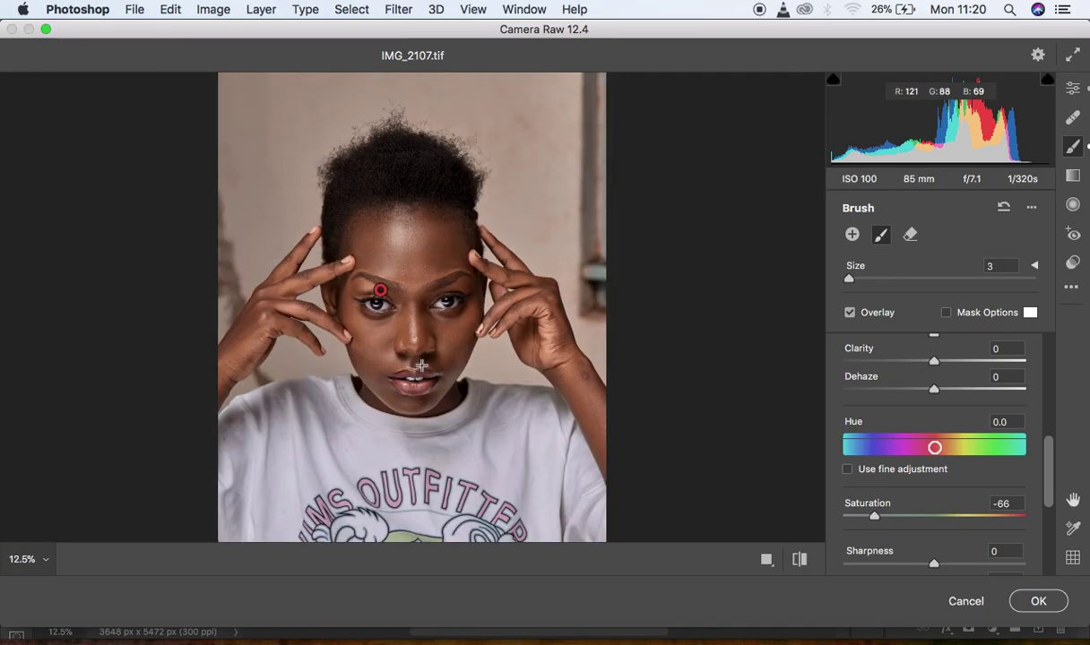
# Apply the Camera Raw edits to Layer 1 copy and compare the portrait with and without that layer
pyautogui.click(1035, 600)
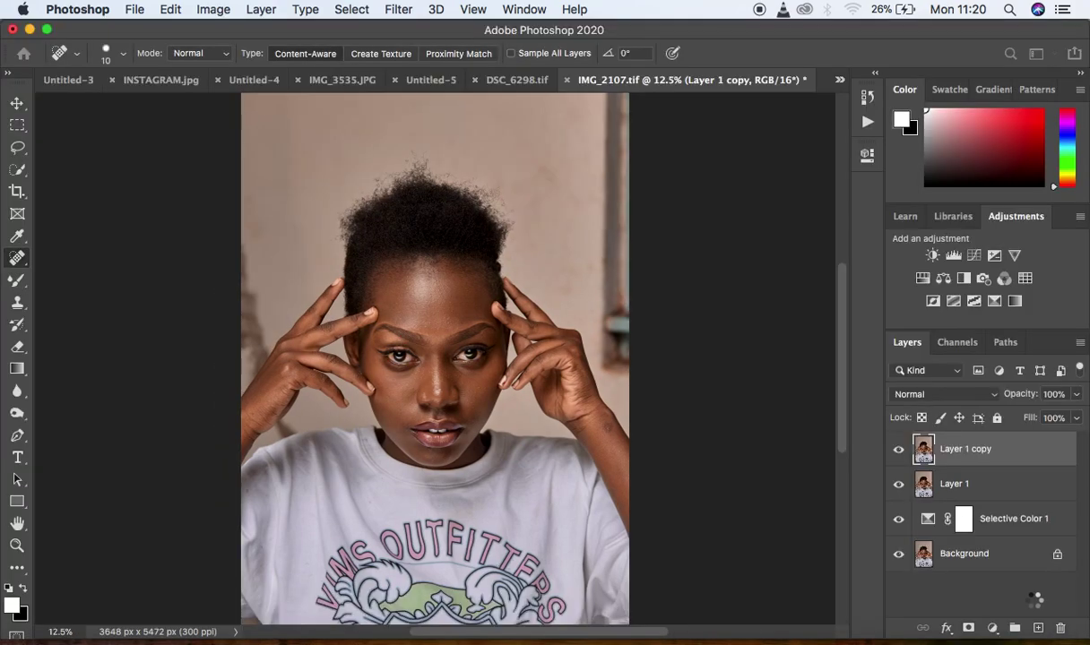
pyautogui.click(899, 449)
pyautogui.click(899, 450)
pyautogui.click(900, 450)
pyautogui.click(899, 453)
# Add a Selective Color adjustment layer above Layer 1 copy and fine-tune Yellow and Magenta in its Reds
pyautogui.click(989, 624)
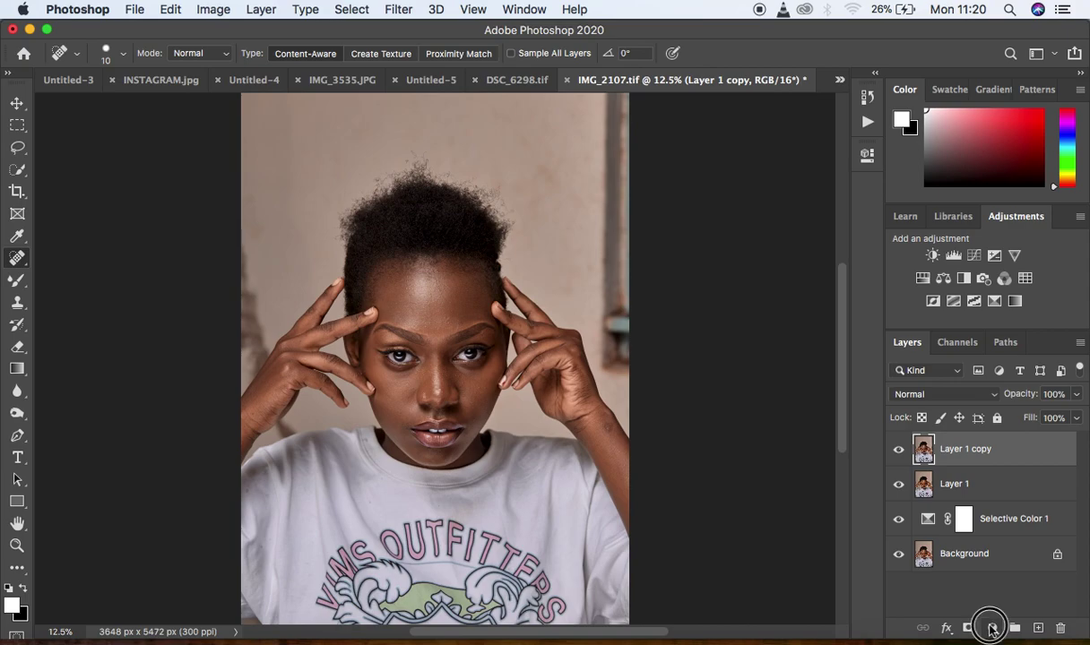
pyautogui.click(991, 597)
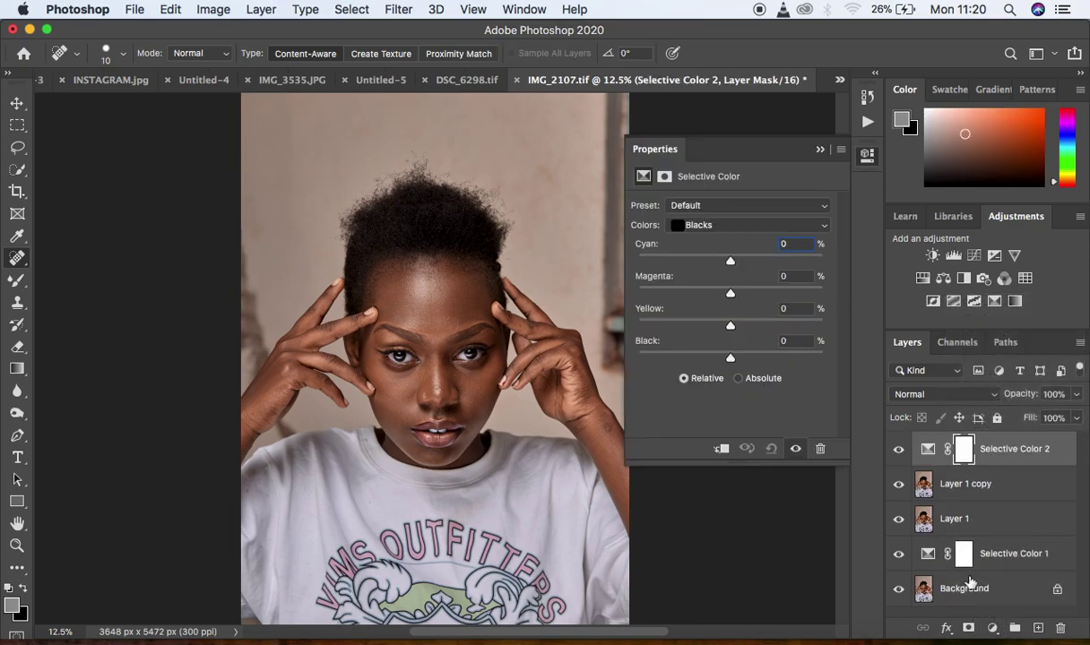
pyautogui.click(722, 228)
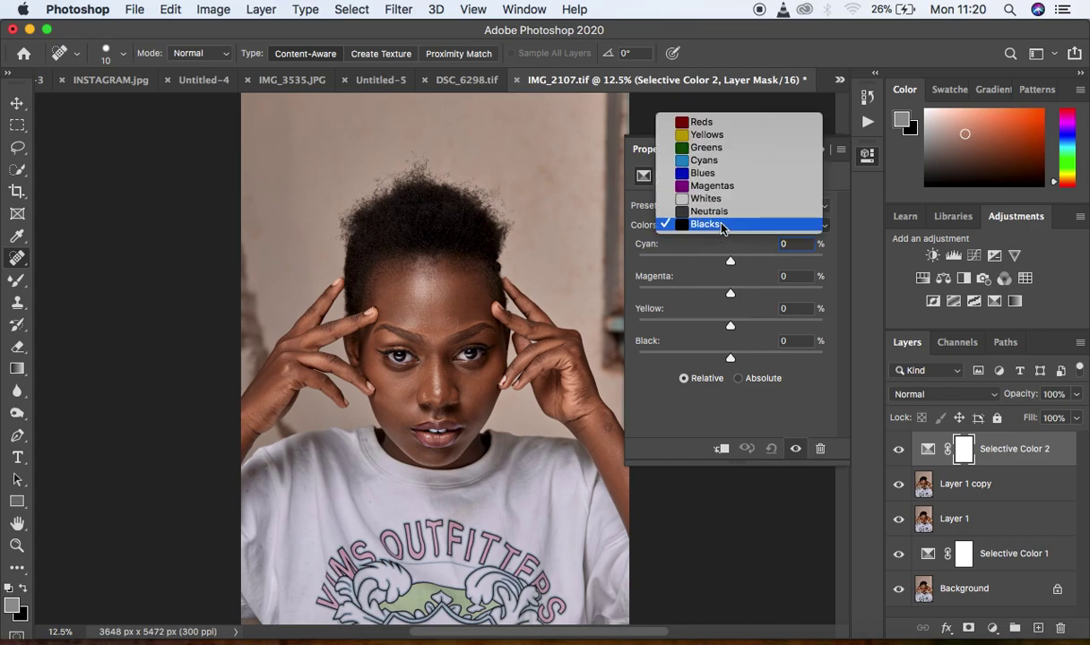
pyautogui.click(708, 117)
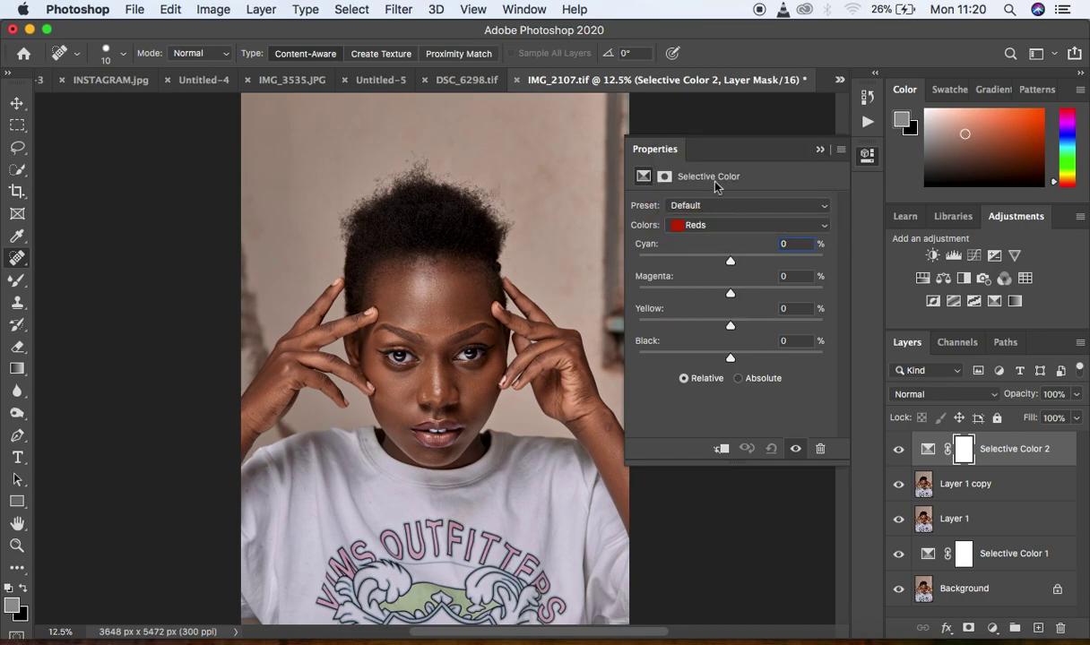
pyautogui.moveTo(730, 328); pyautogui.dragTo(730, 328)
pyautogui.moveTo(733, 296); pyautogui.dragTo(730, 296)
# Reduce the Yellow amount slightly in the Yellows range of the new Selective Color layer
pyautogui.click(699, 225)
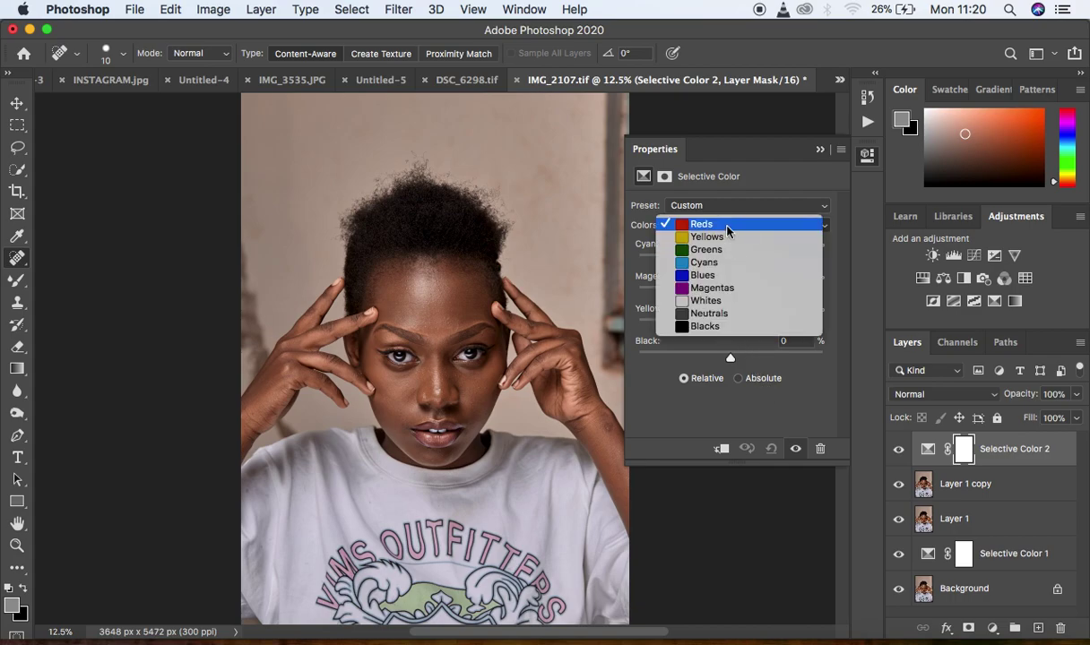
pyautogui.click(708, 237)
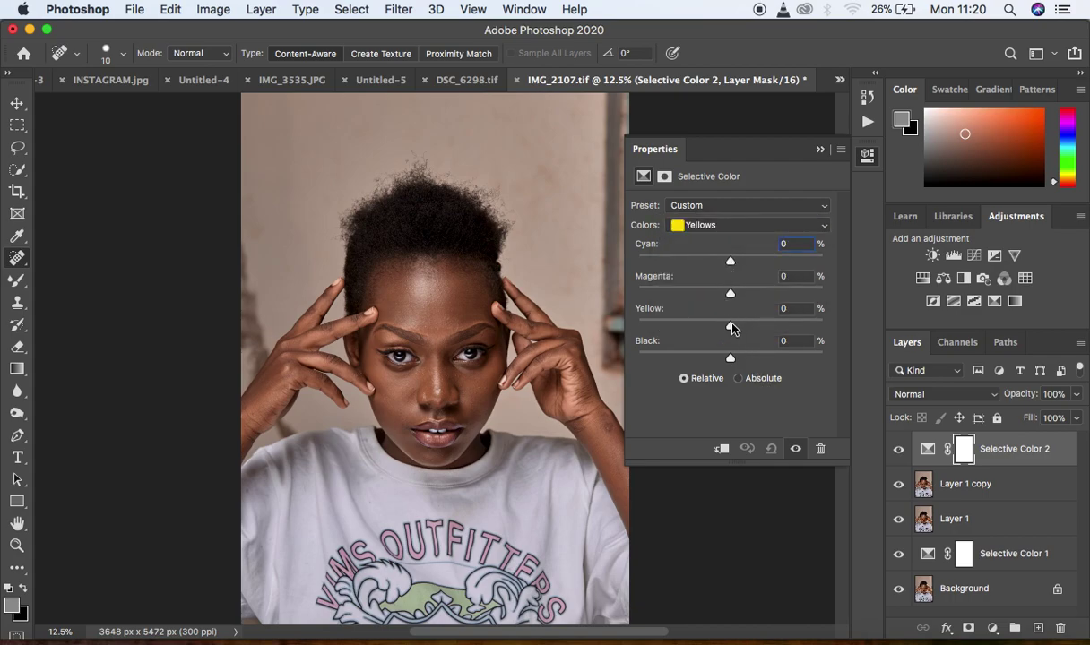
pyautogui.moveTo(730, 326); pyautogui.dragTo(726, 325)
pyautogui.moveTo(728, 328); pyautogui.dragTo(730, 328)
# Set the Blacks of the Selective Color layer to Yellow -6% and Black +2%, and compare the portrait with and without the layer
pyautogui.click(707, 226)
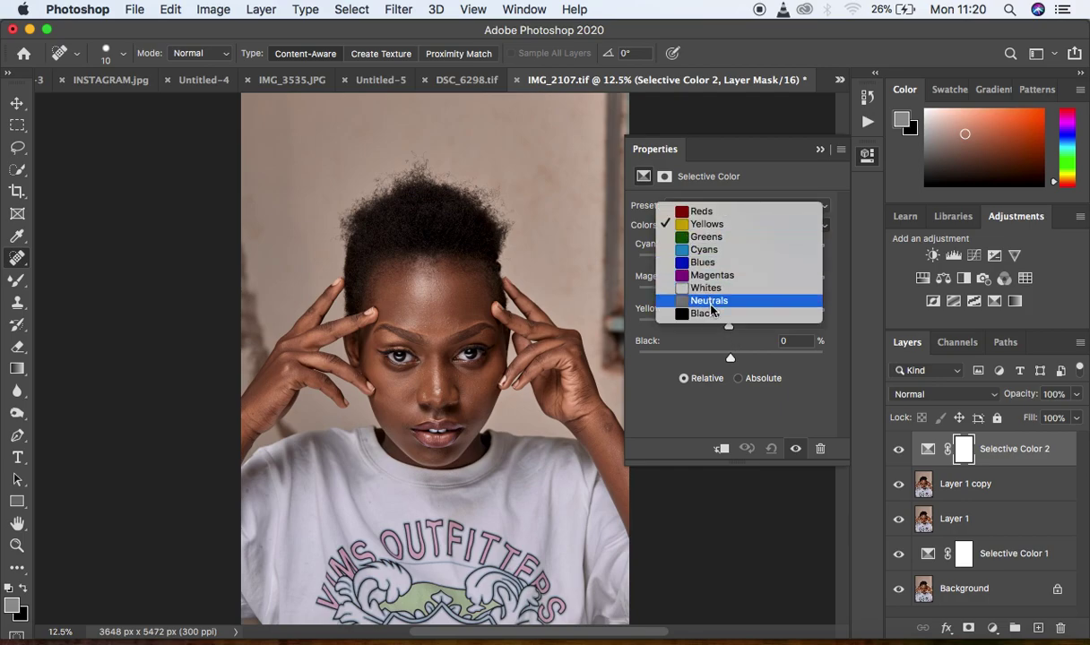
pyautogui.click(705, 314)
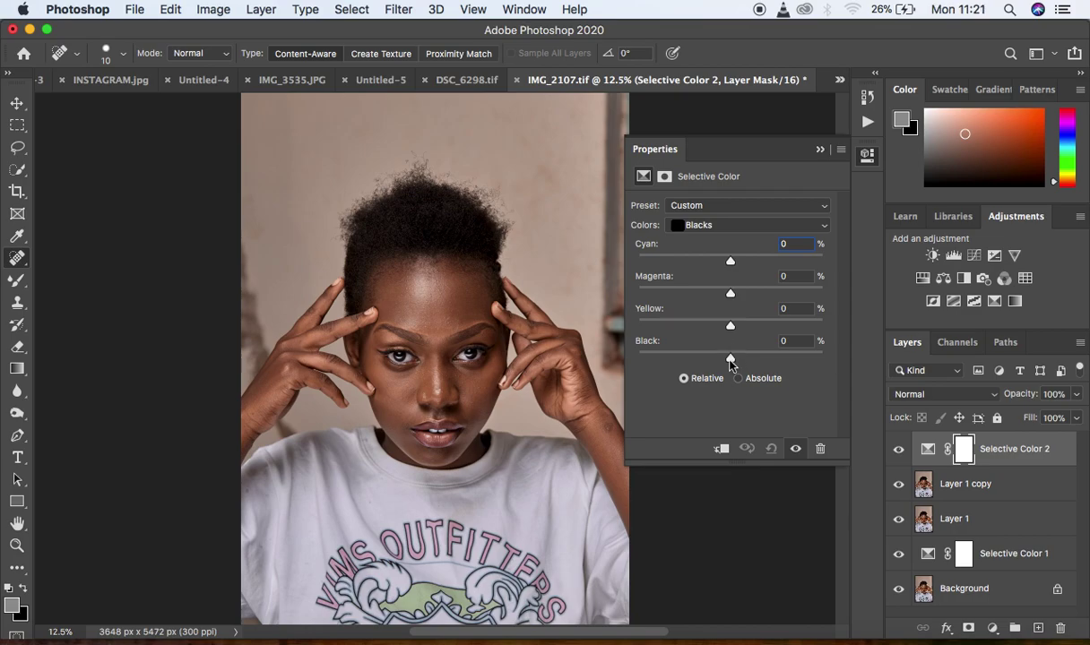
pyautogui.moveTo(730, 360); pyautogui.dragTo(726, 327)
pyautogui.click(899, 451)
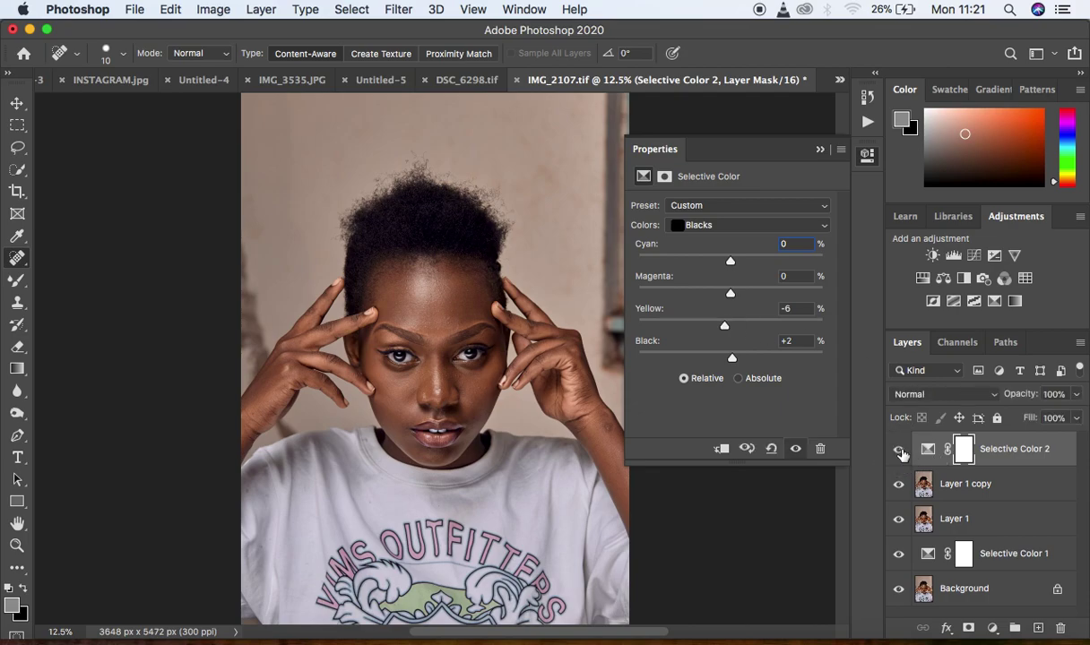
pyautogui.click(900, 453)
pyautogui.click(821, 149)
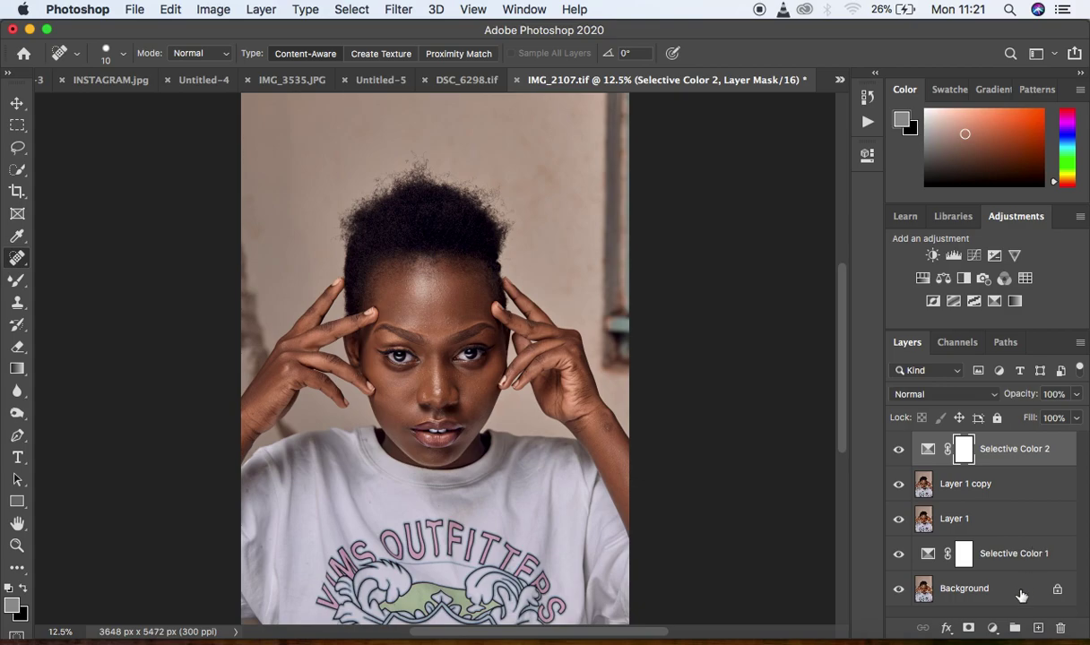
# Add a Photo Filter adjustment layer using Cooling Filter (82) at 3% density
pyautogui.click(992, 628)
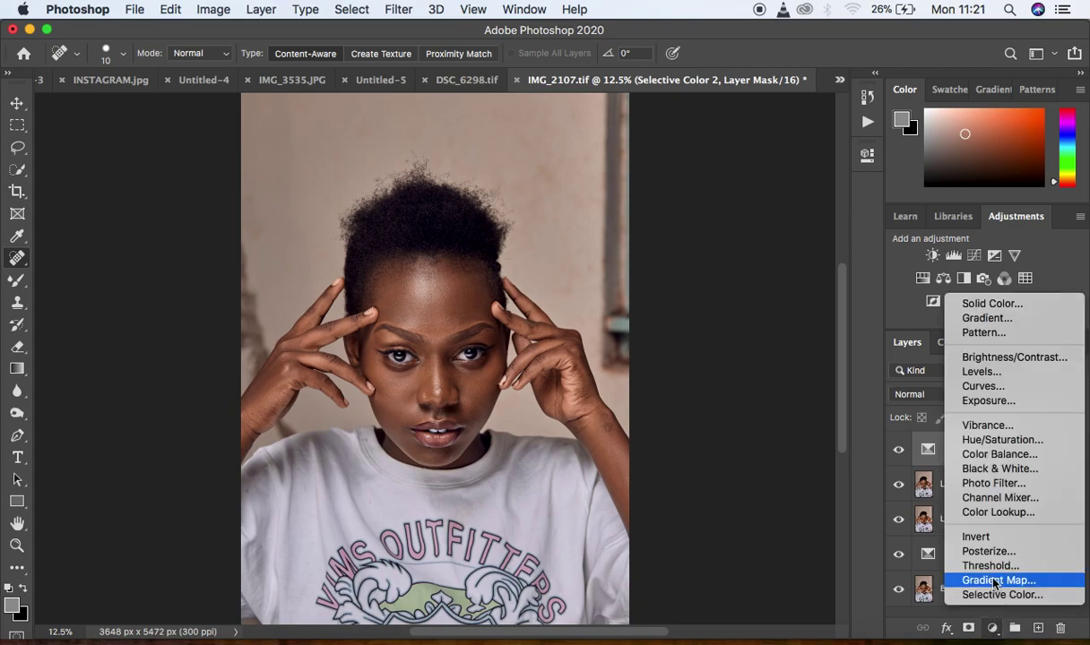
pyautogui.click(993, 483)
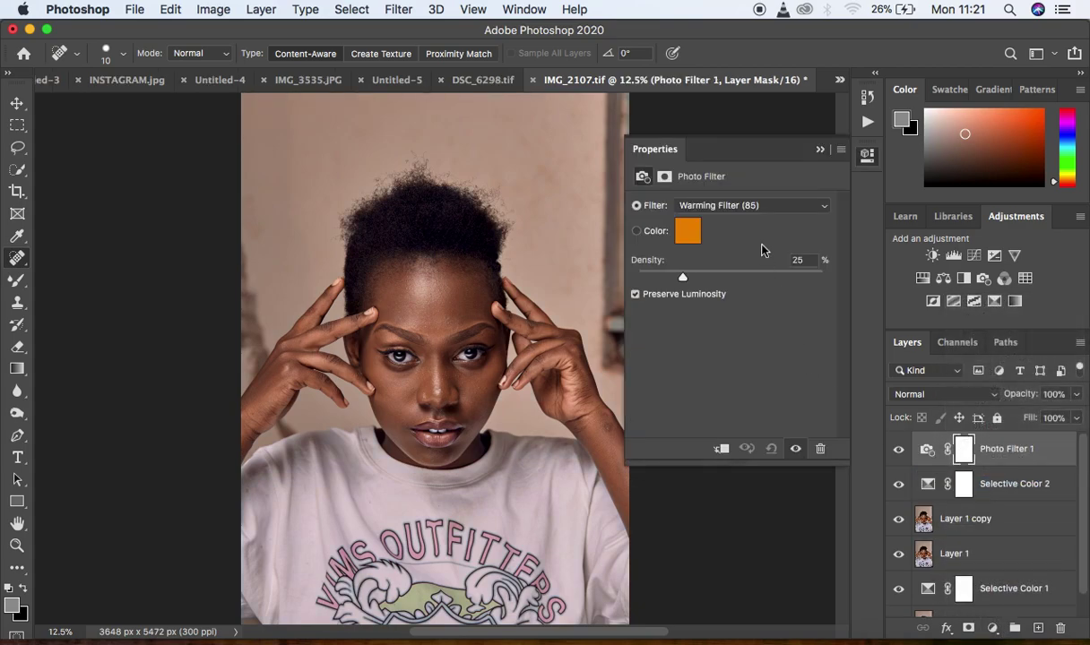
pyautogui.click(737, 208)
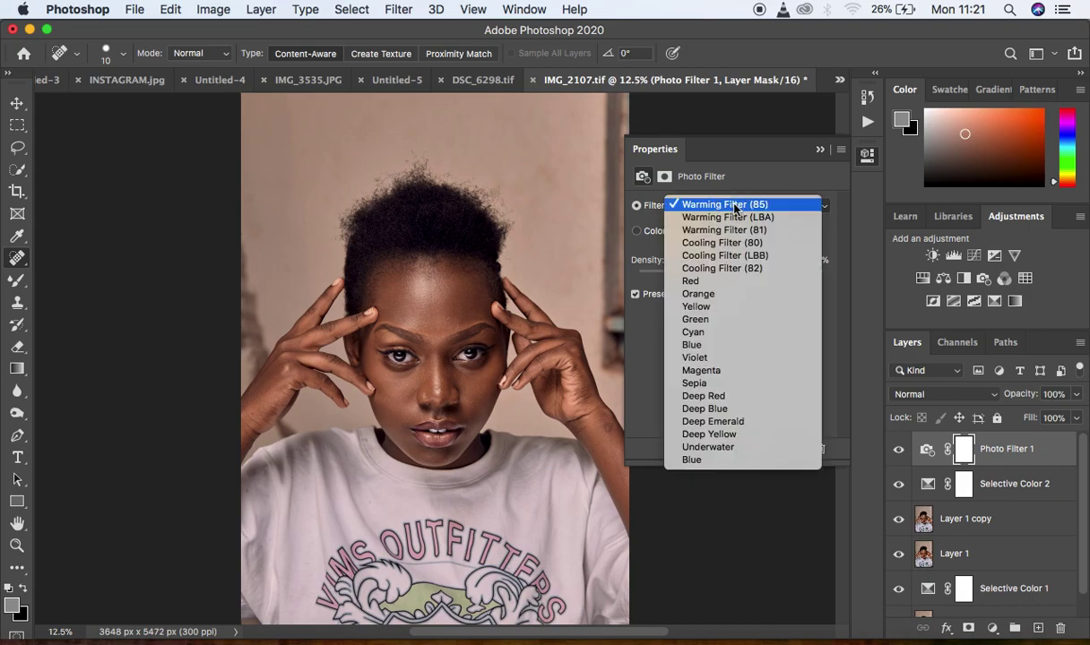
pyautogui.click(734, 271)
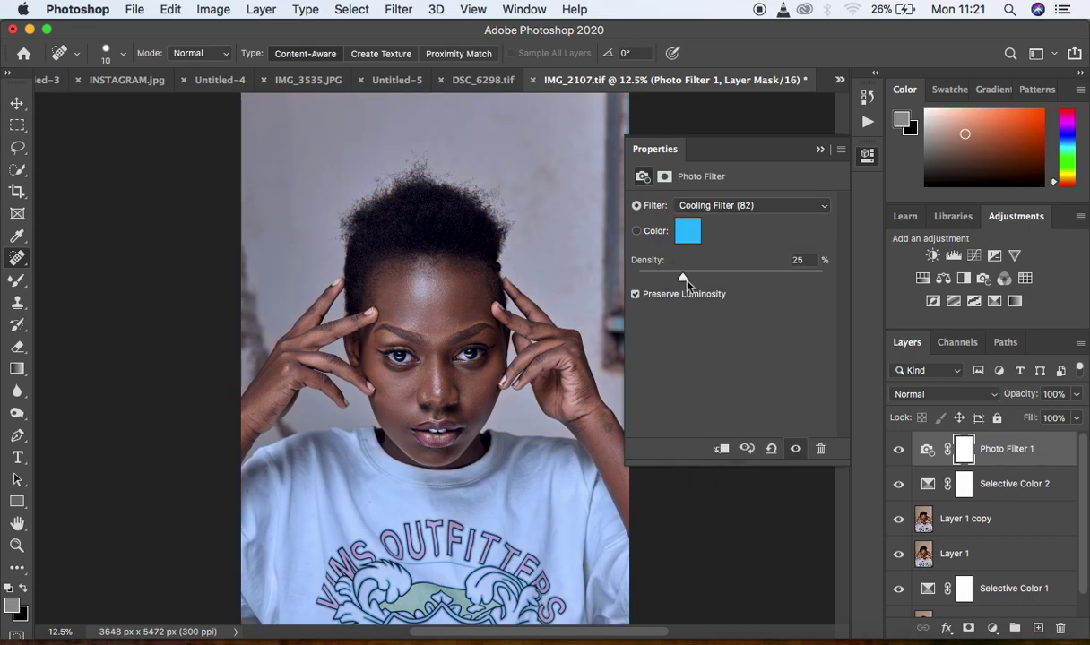
pyautogui.moveTo(681, 273); pyautogui.dragTo(642, 279)
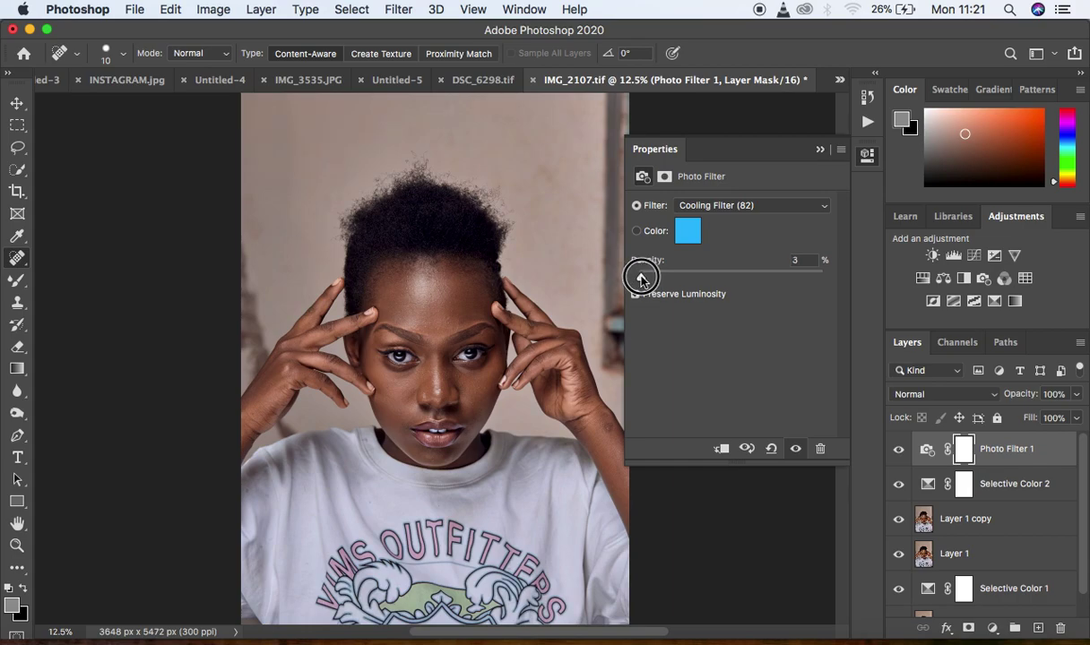
pyautogui.moveTo(641, 279); pyautogui.dragTo(641, 280)
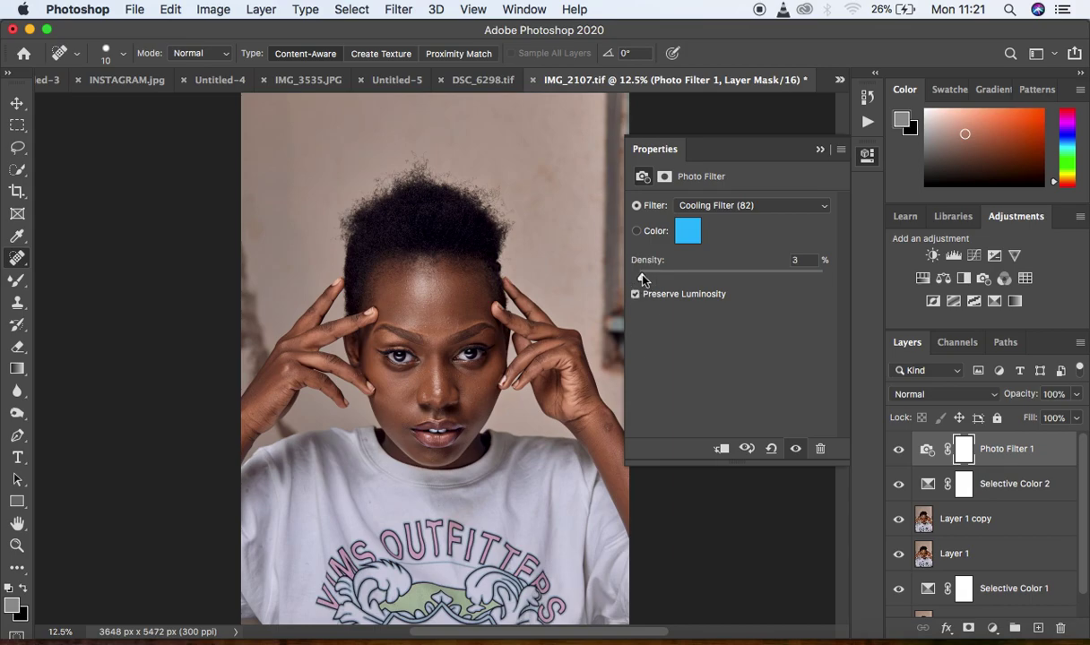
pyautogui.click(817, 149)
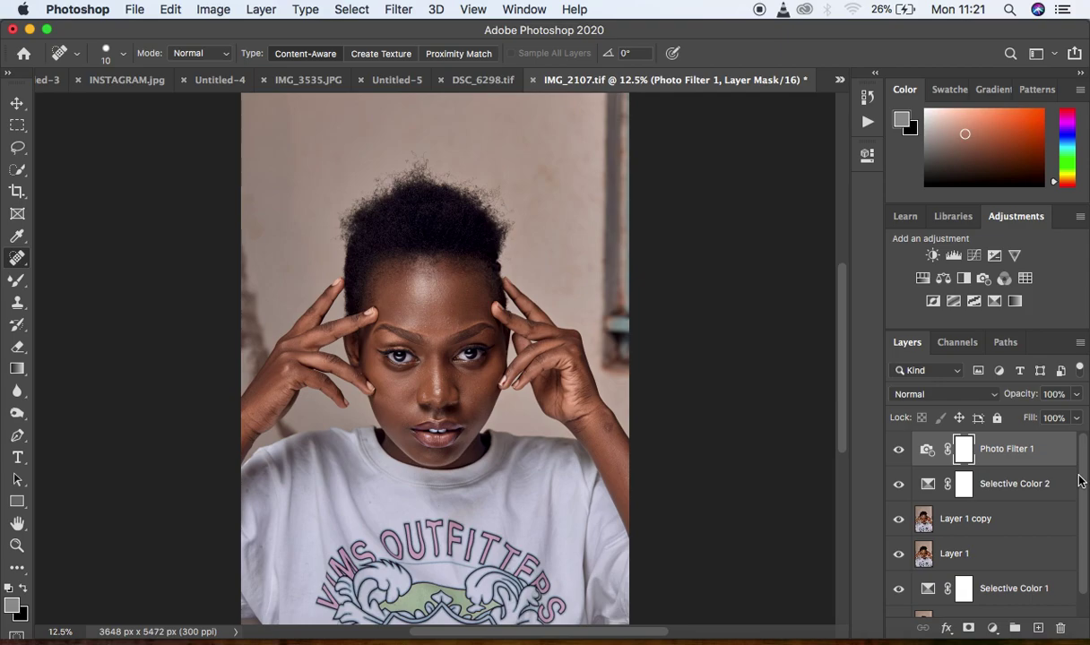
# Group all layers above the Background and compare the portrait with and without the group
pyautogui.moveTo(1083, 475); pyautogui.dragTo(1085, 513)
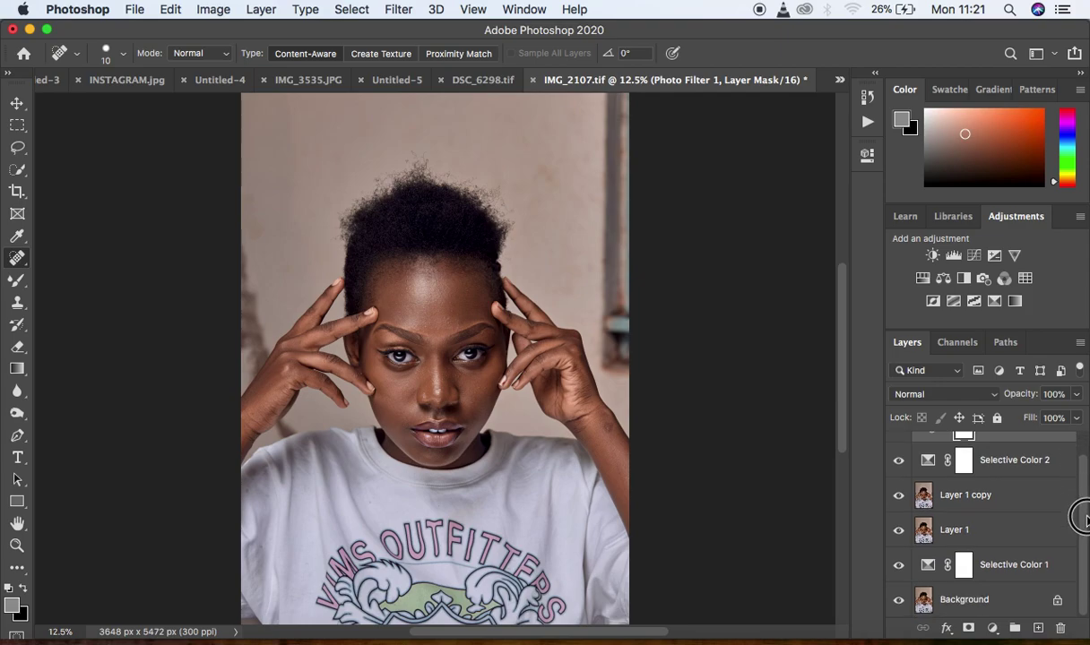
pyautogui.keyDown('shift'); pyautogui.click(1066, 568); pyautogui.keyUp('shift')
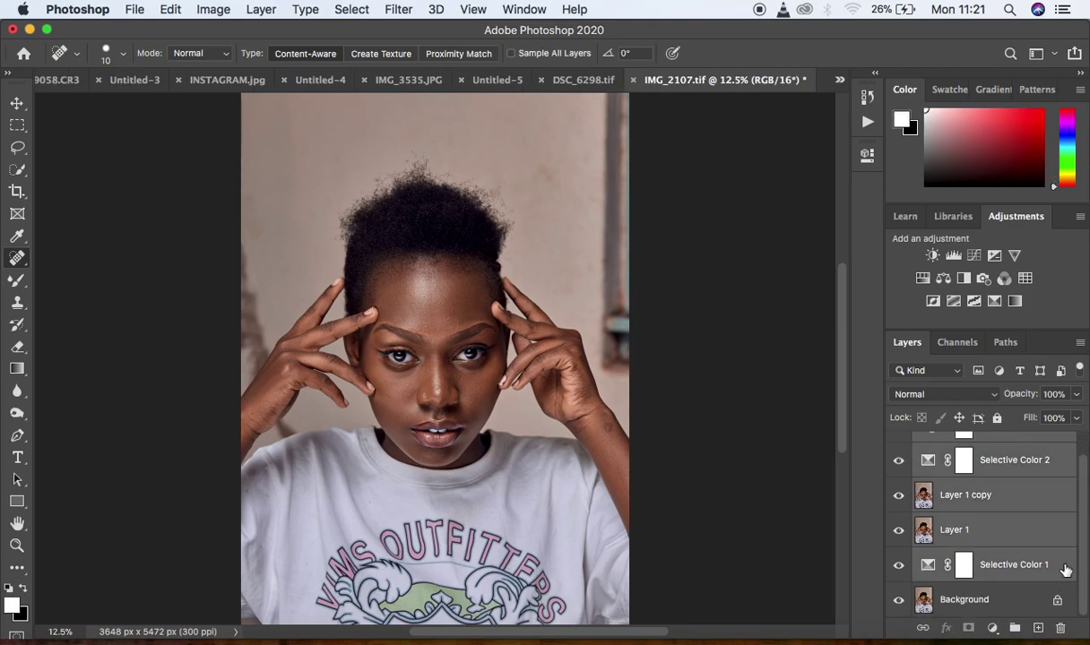
pyautogui.press('super+g')
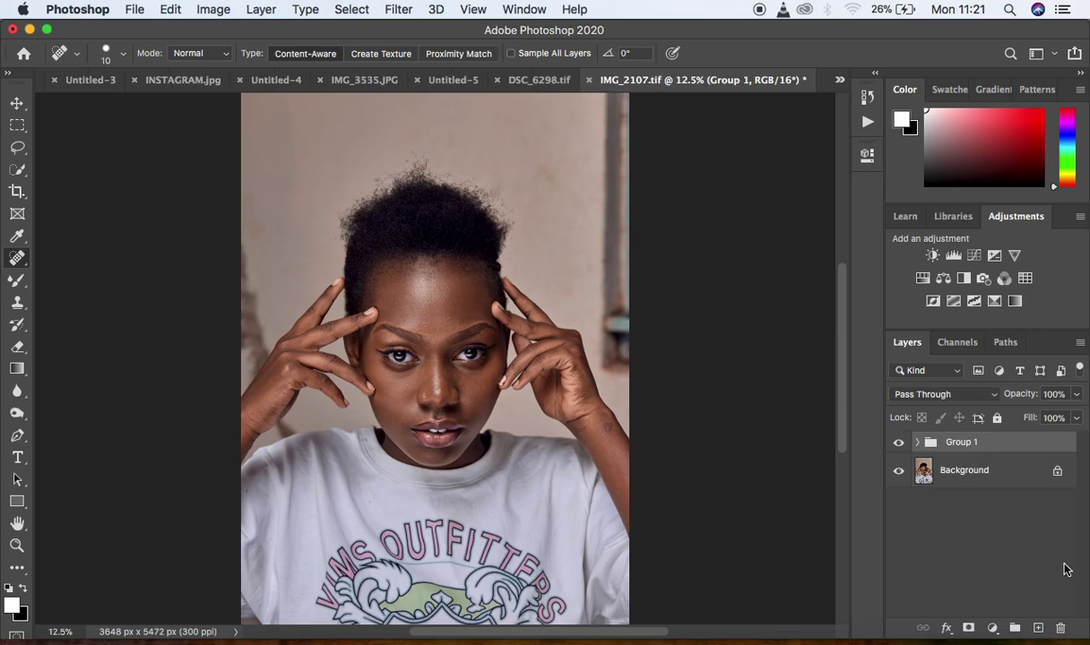
pyautogui.click(899, 443)
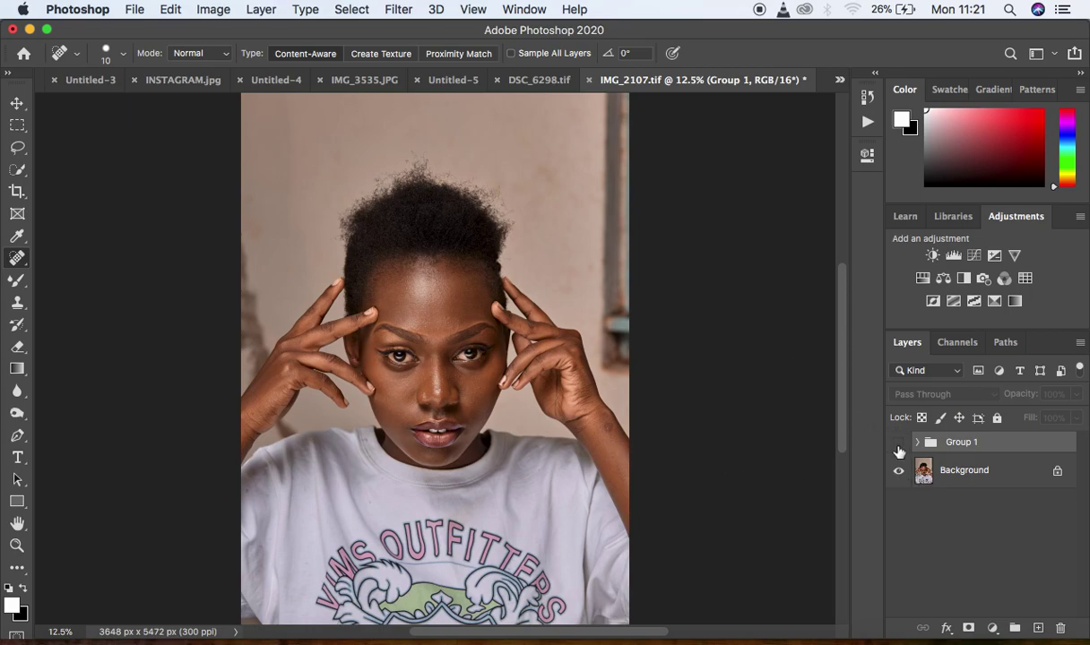
pyautogui.click(899, 442)
pyautogui.click(899, 444)
pyautogui.click(899, 446)
pyautogui.click(899, 445)
pyautogui.click(899, 446)
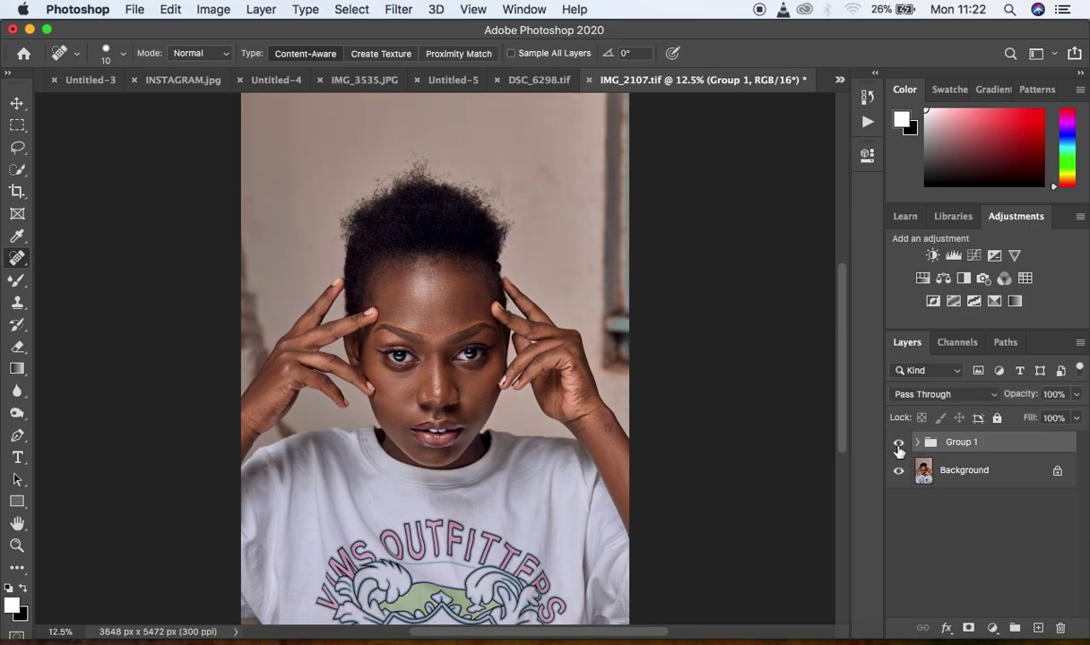